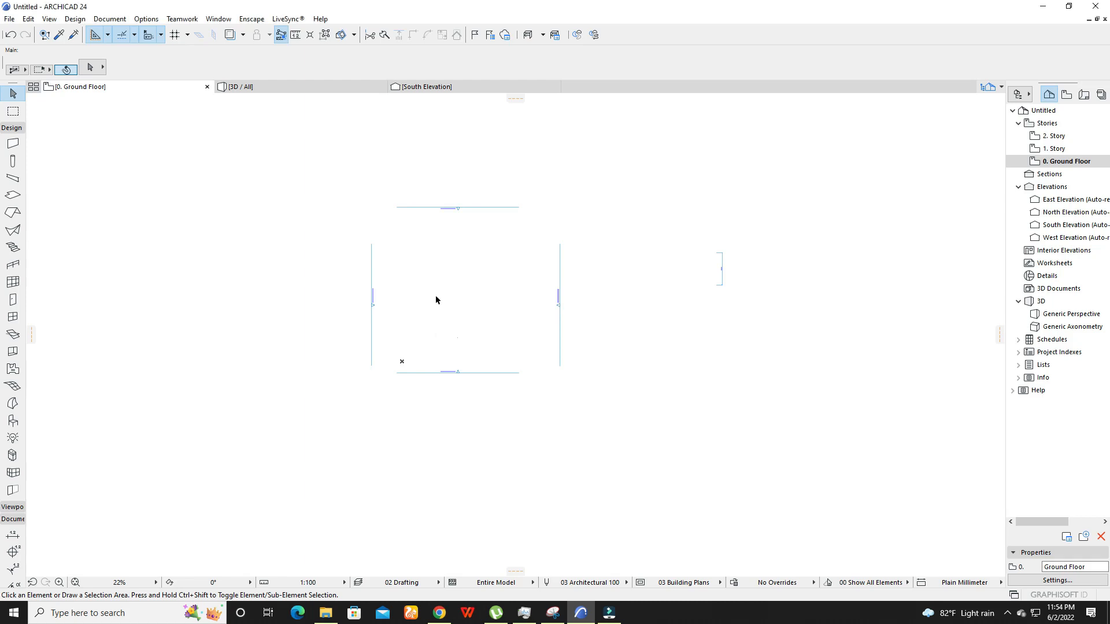
Step: Place modern_house.dwg from New folder (2) on the Ground Floor as an external drawing with a drawing unit of 1 millimeter
{"action": "mouse_move", "coordinate": [432, 290]}
{"action": "middle_mouse_down"}
{"action": "mouse_move", "coordinate": [469, 337]}
{"action": "mouse_move", "coordinate": [465, 327]}
{"action": "middle_mouse_up"}
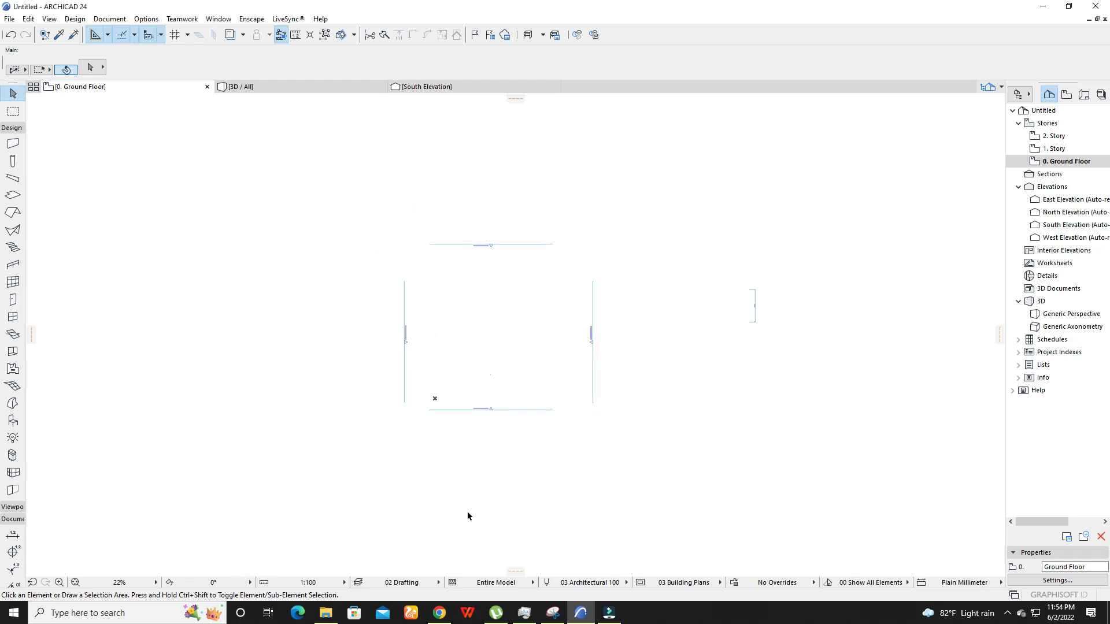
{"action": "mouse_move", "coordinate": [328, 618]}
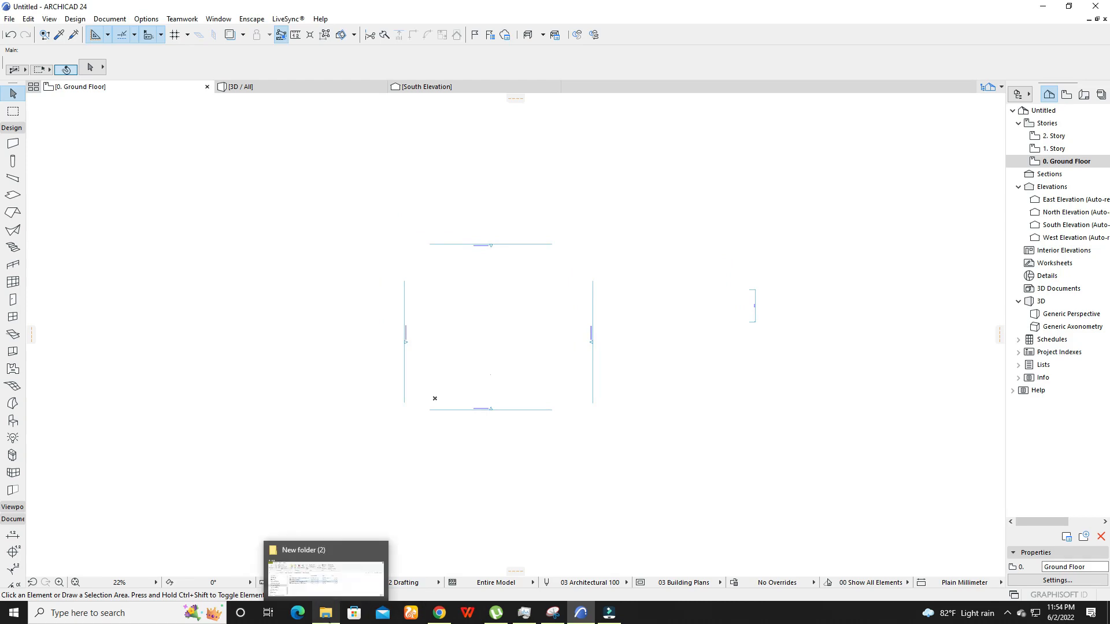
{"action": "left_click", "coordinate": [339, 587]}
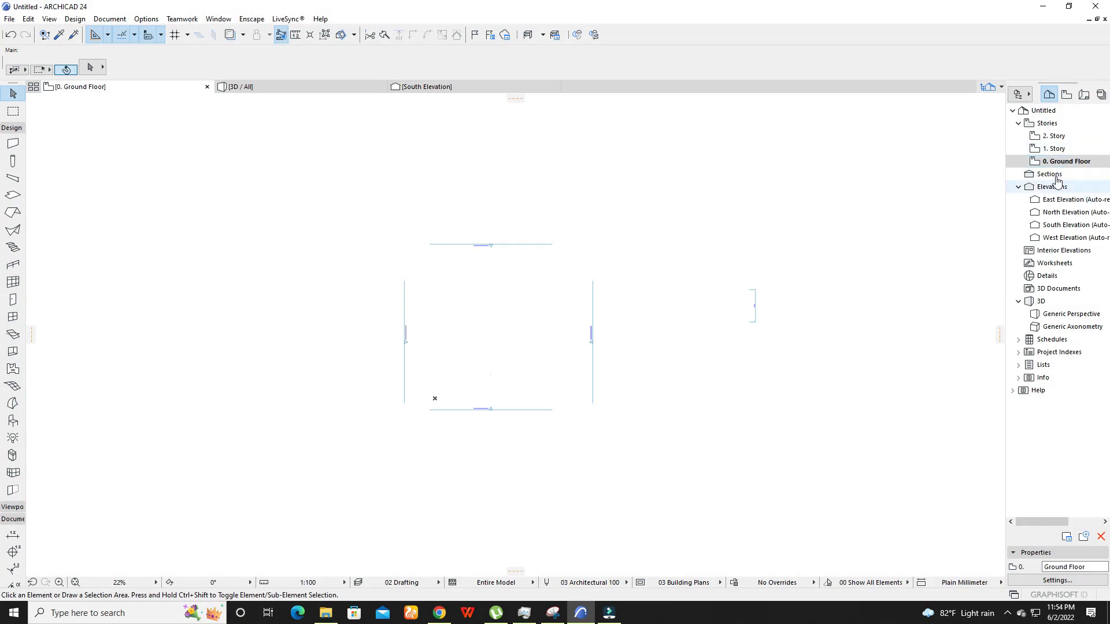
{"action": "left_click", "coordinate": [326, 612]}
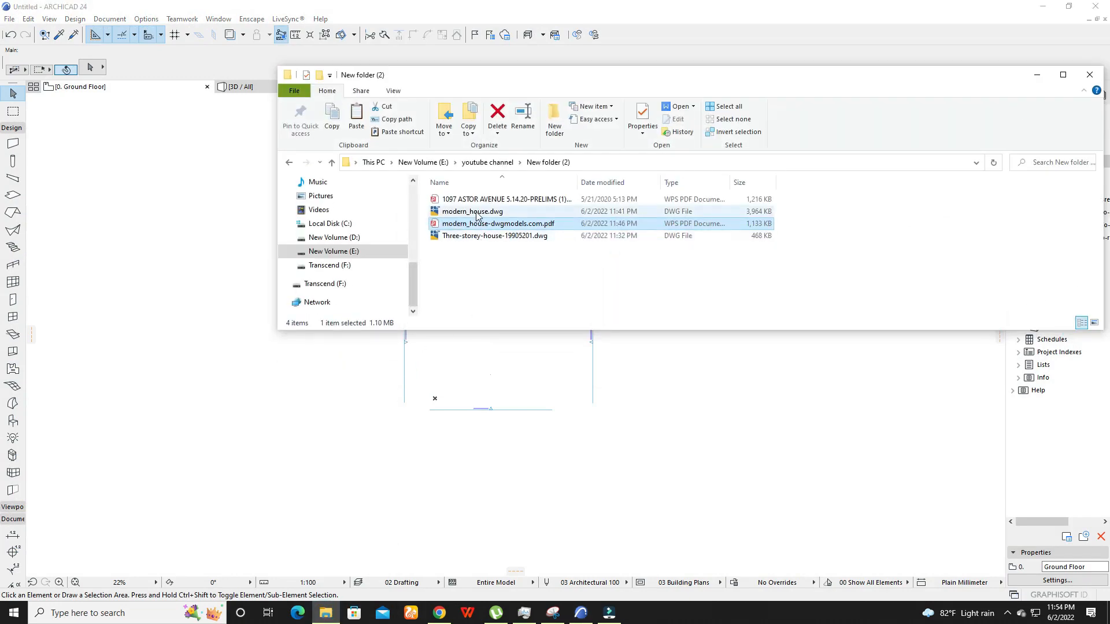
{"action": "left_click_drag", "start_coordinate": [462, 213], "coordinate": [500, 384]}
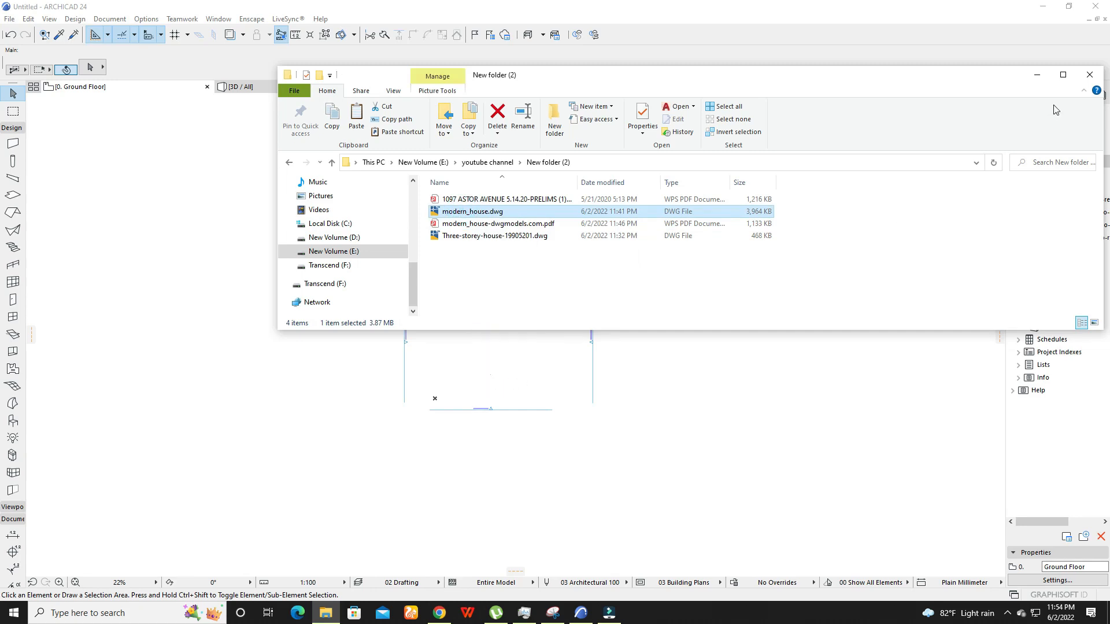
{"action": "left_click", "coordinate": [1036, 74]}
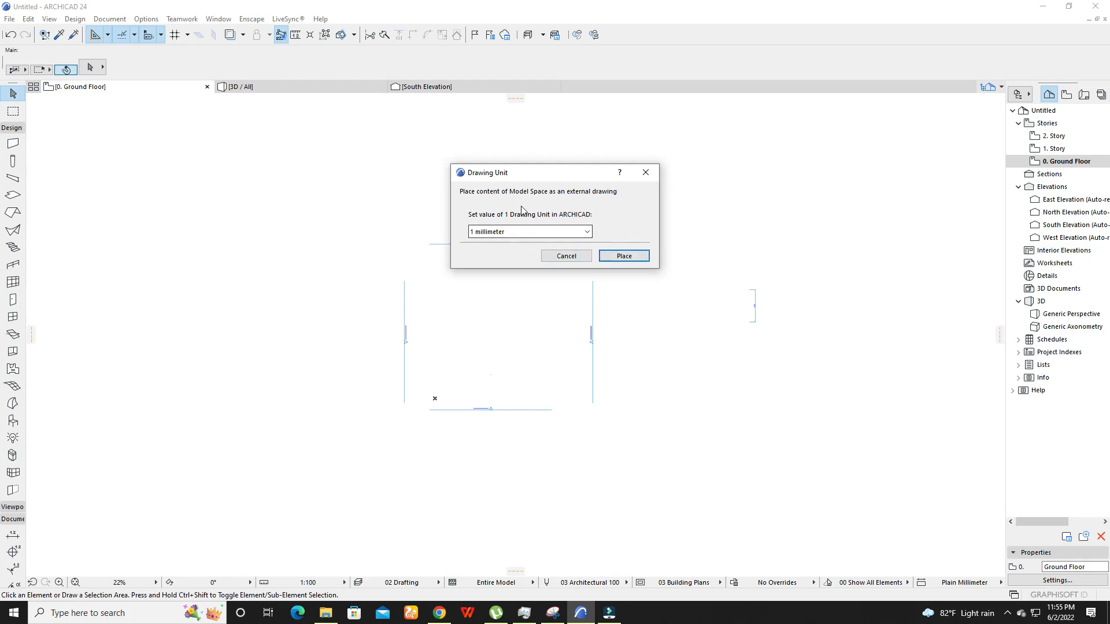
{"action": "left_click", "coordinate": [638, 257]}
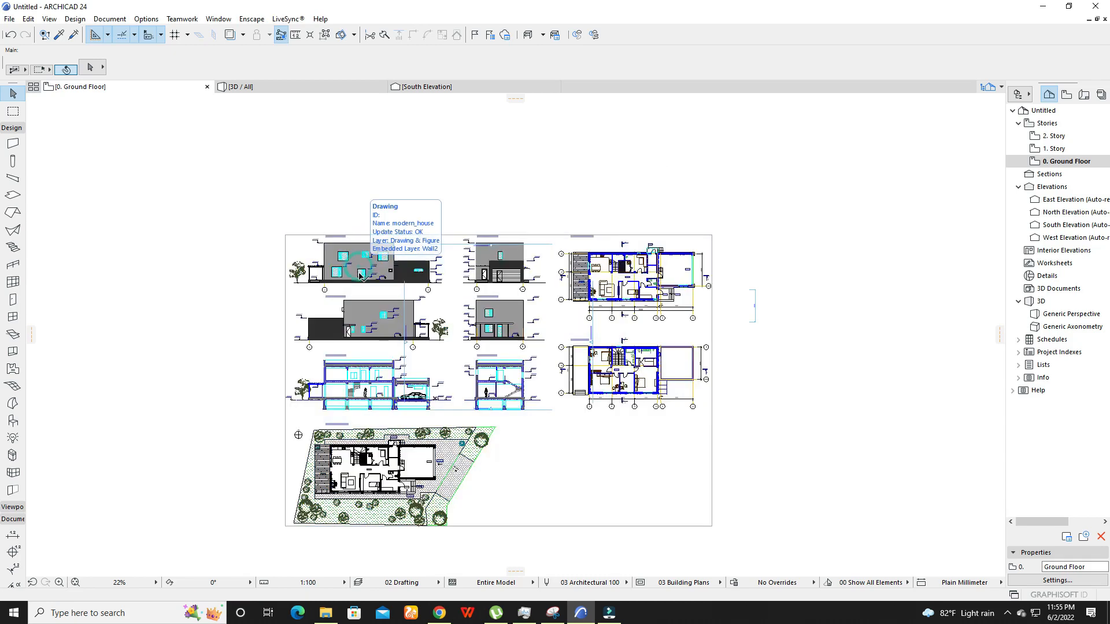
Step: Crop the placed modern_house drawing's frame so that it encloses only the ground level floor plan
{"action": "left_click", "coordinate": [352, 285]}
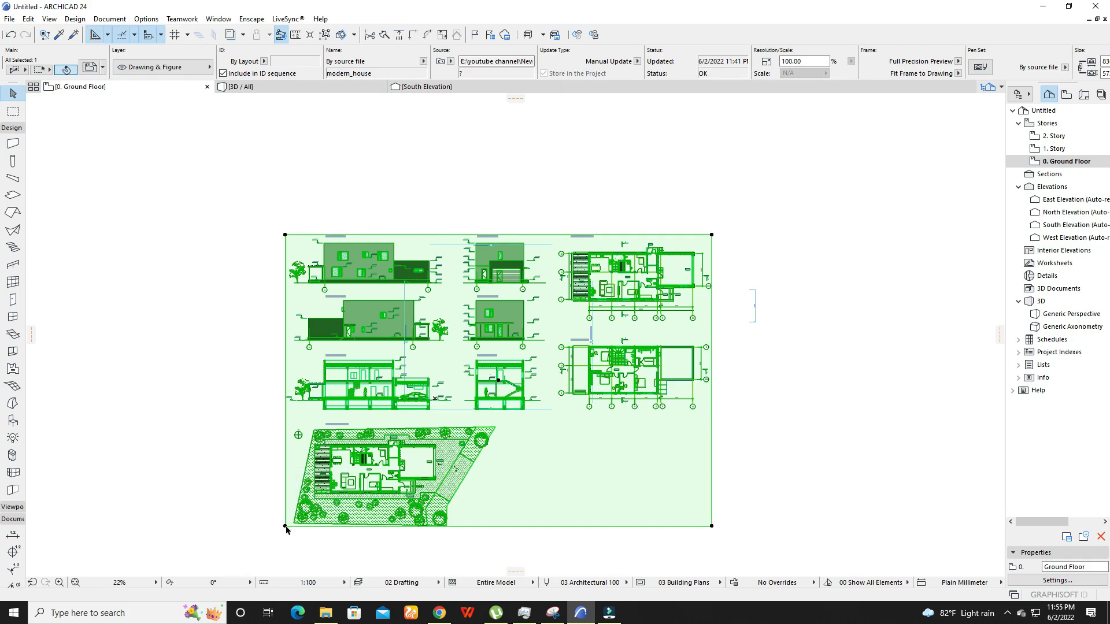
{"action": "left_click", "coordinate": [285, 530]}
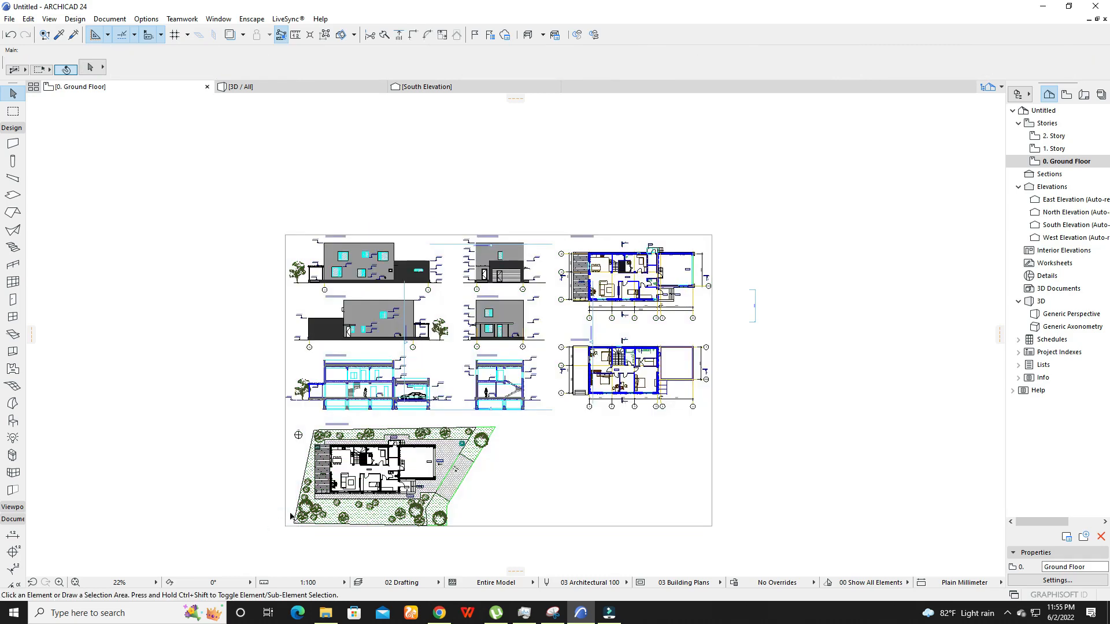
{"action": "left_click", "coordinate": [286, 527]}
{"action": "left_click", "coordinate": [286, 525]}
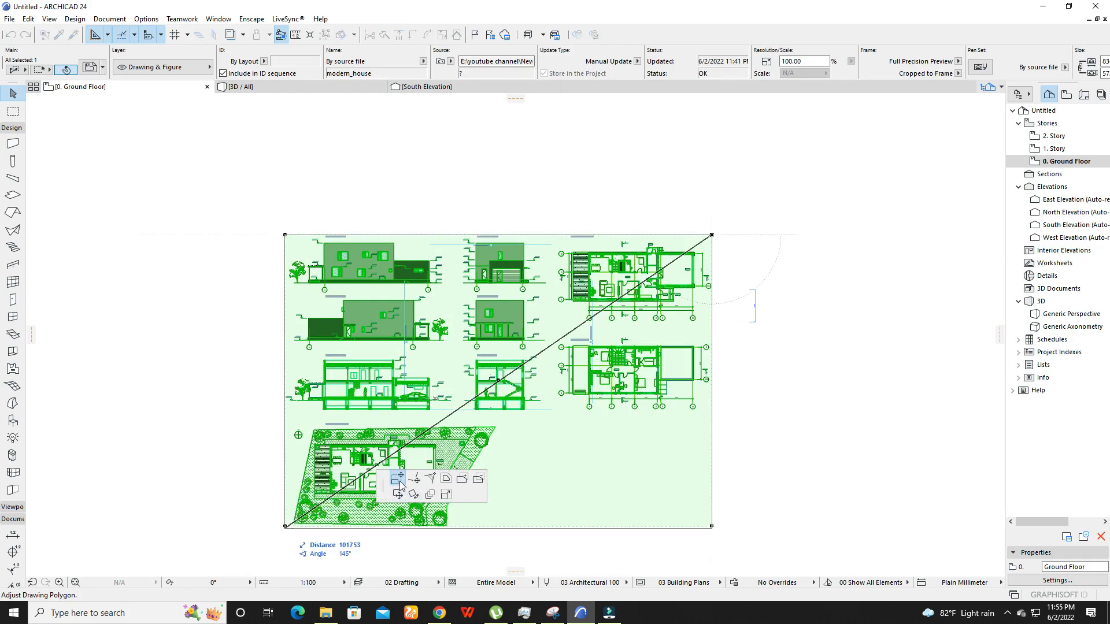
{"action": "left_click", "coordinate": [400, 484]}
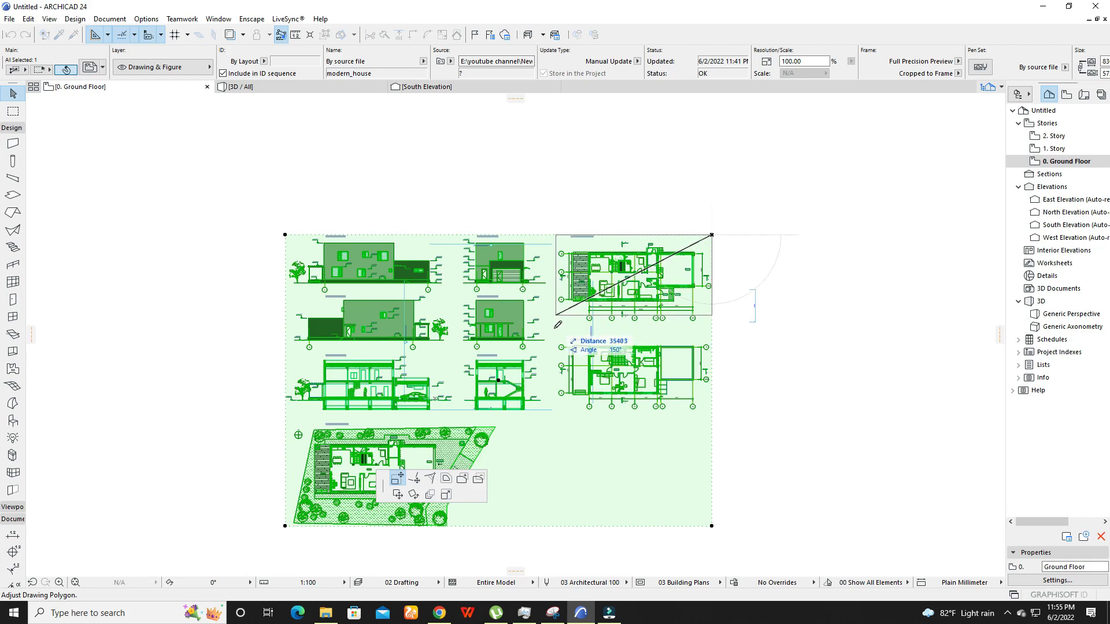
{"action": "left_click", "coordinate": [555, 330]}
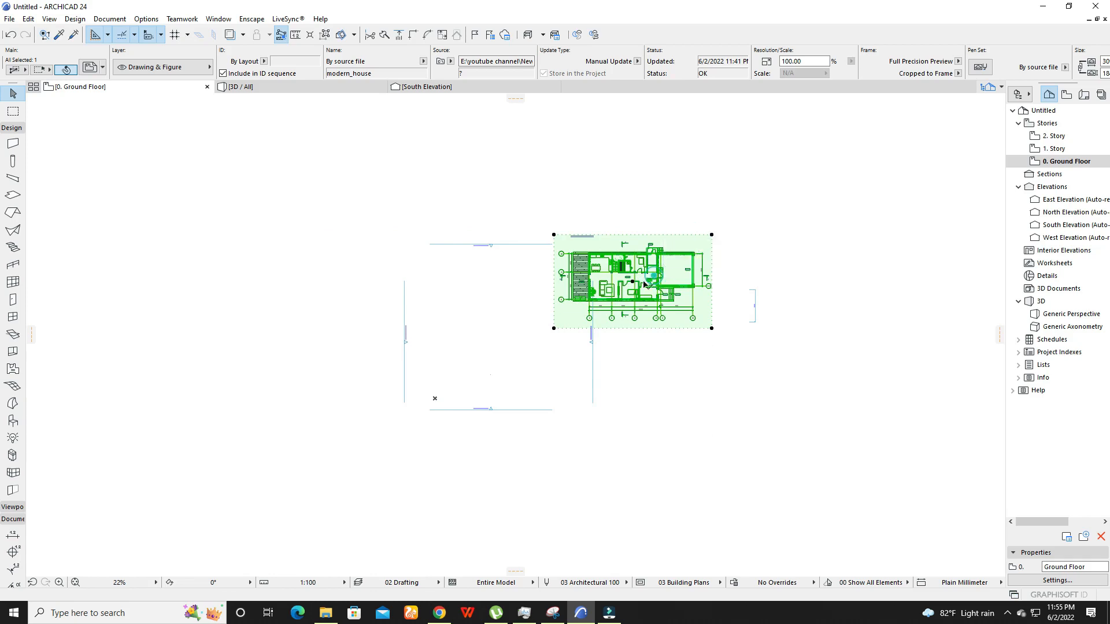
Step: Move the cropped ground level plan into the area between the four elevation markers and deselect it
{"action": "left_click", "coordinate": [646, 285]}
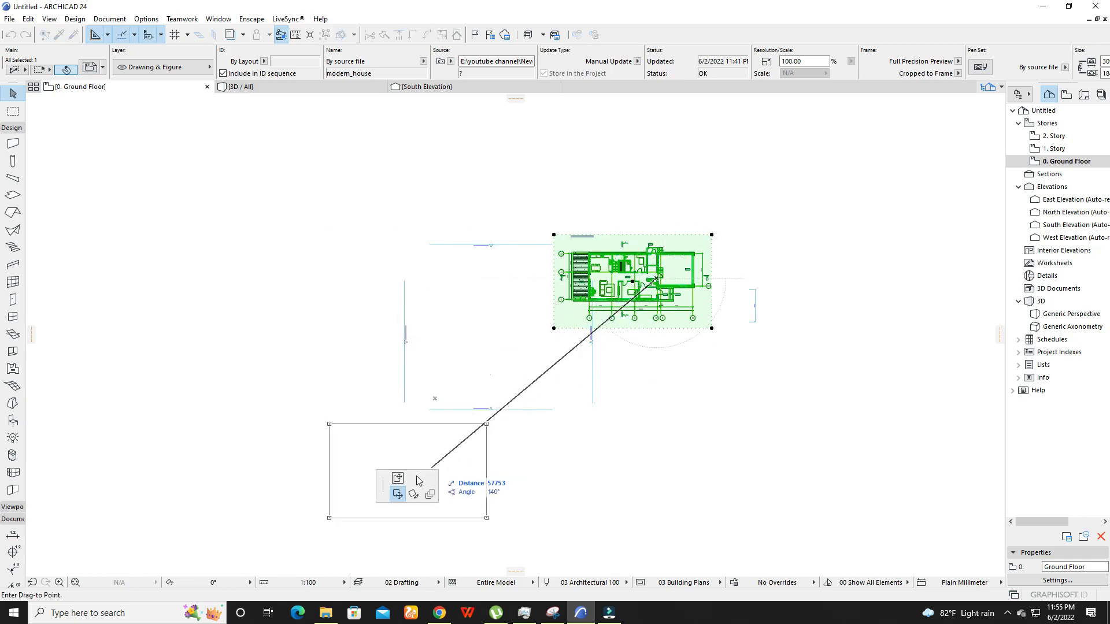
{"action": "left_click", "coordinate": [523, 325]}
{"action": "left_click", "coordinate": [654, 251]}
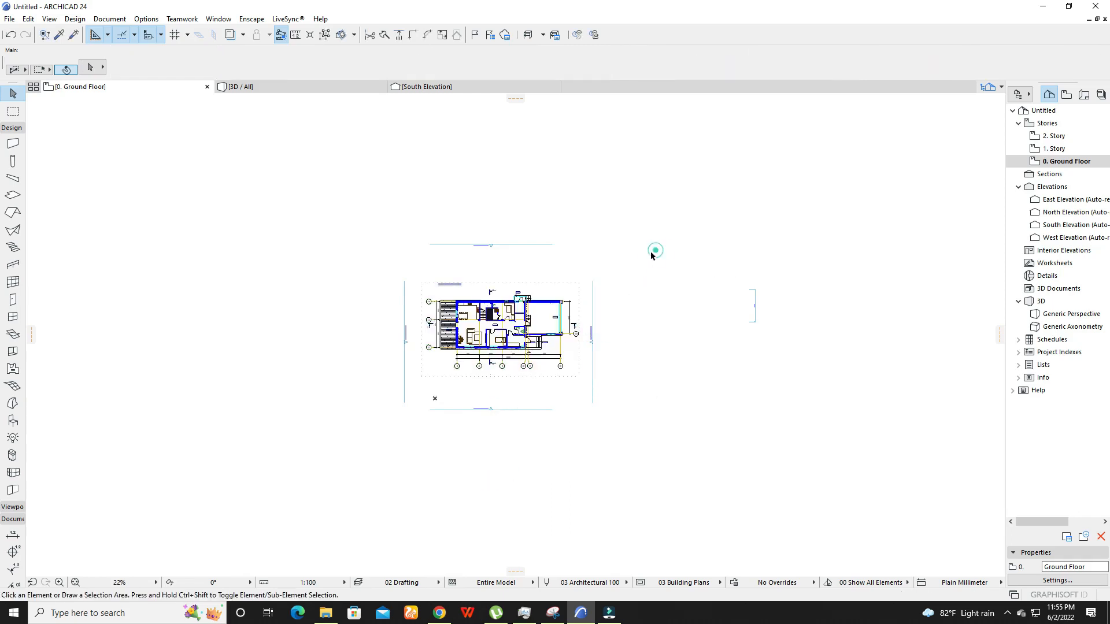
Step: Choose the Plain Millimeter dimension standard in the project preferences, with linear dimensions in millimeters and 0 decimals
{"action": "scroll", "coordinate": [491, 324], "scroll_direction": "up", "scroll_amount": 3}
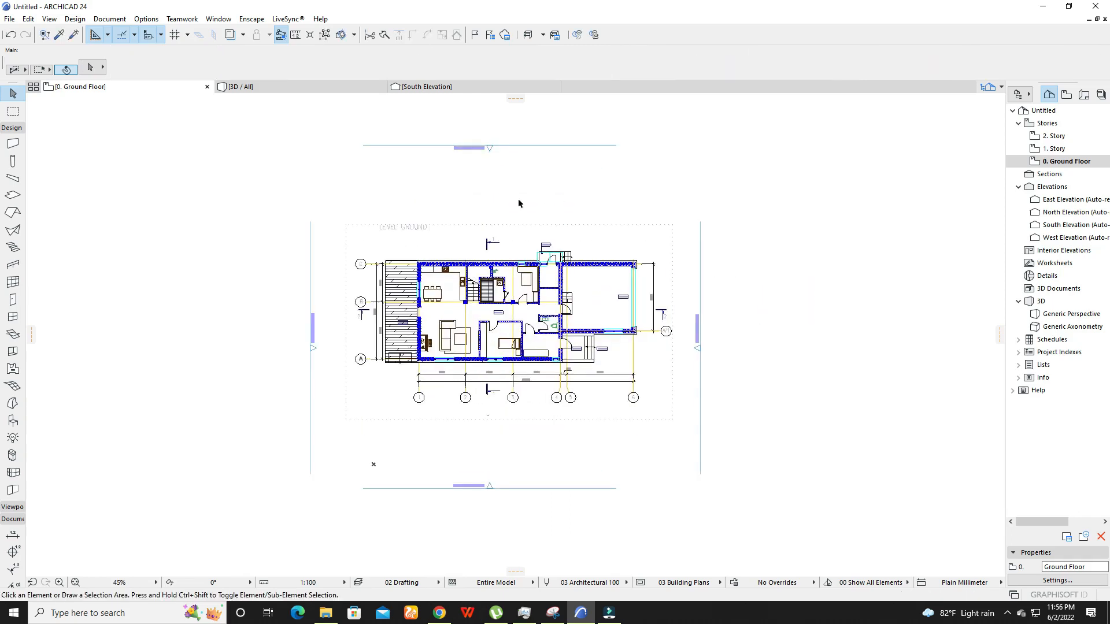
{"action": "scroll", "coordinate": [509, 211], "scroll_direction": "up", "scroll_amount": 3}
{"action": "scroll", "coordinate": [397, 307], "scroll_direction": "down", "scroll_amount": 4}
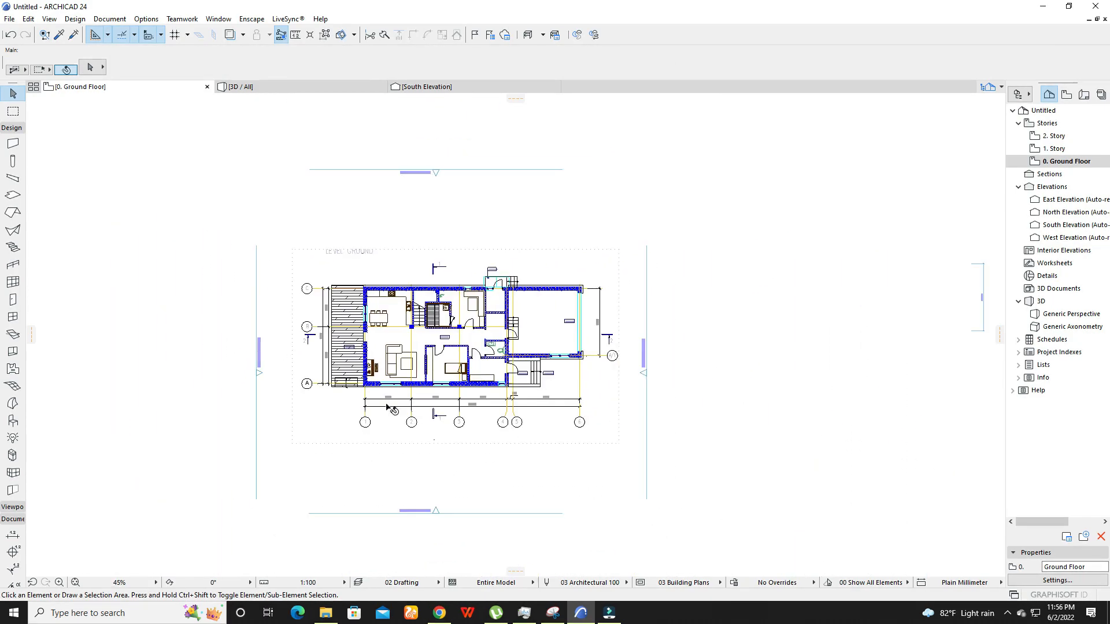
{"action": "scroll", "coordinate": [391, 414], "scroll_direction": "up", "scroll_amount": 5}
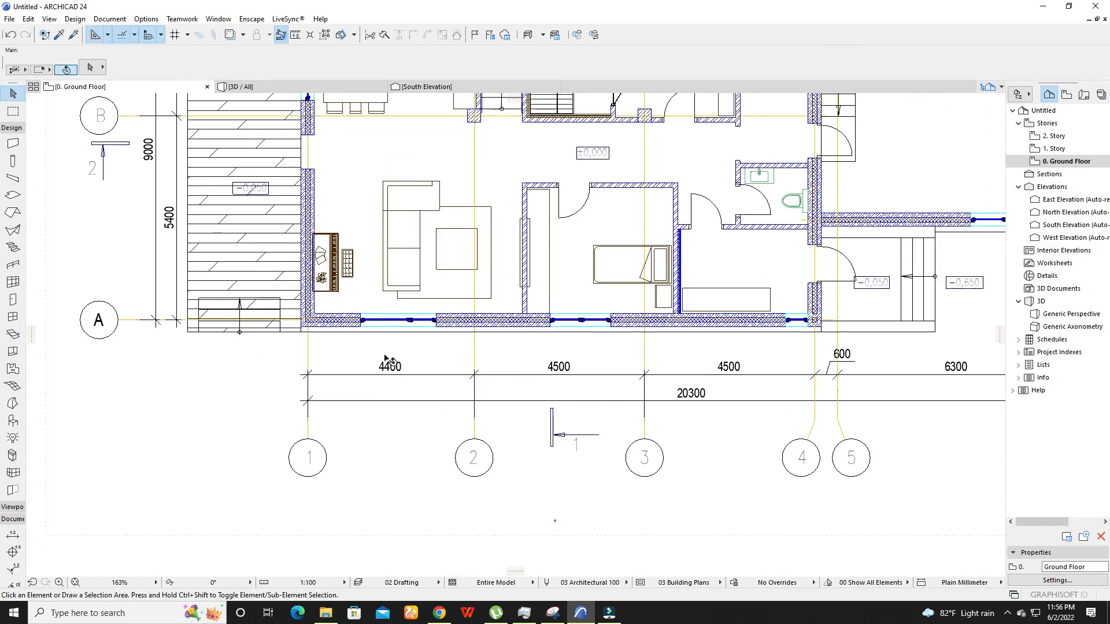
{"action": "scroll", "coordinate": [417, 379], "scroll_direction": "down", "scroll_amount": 3}
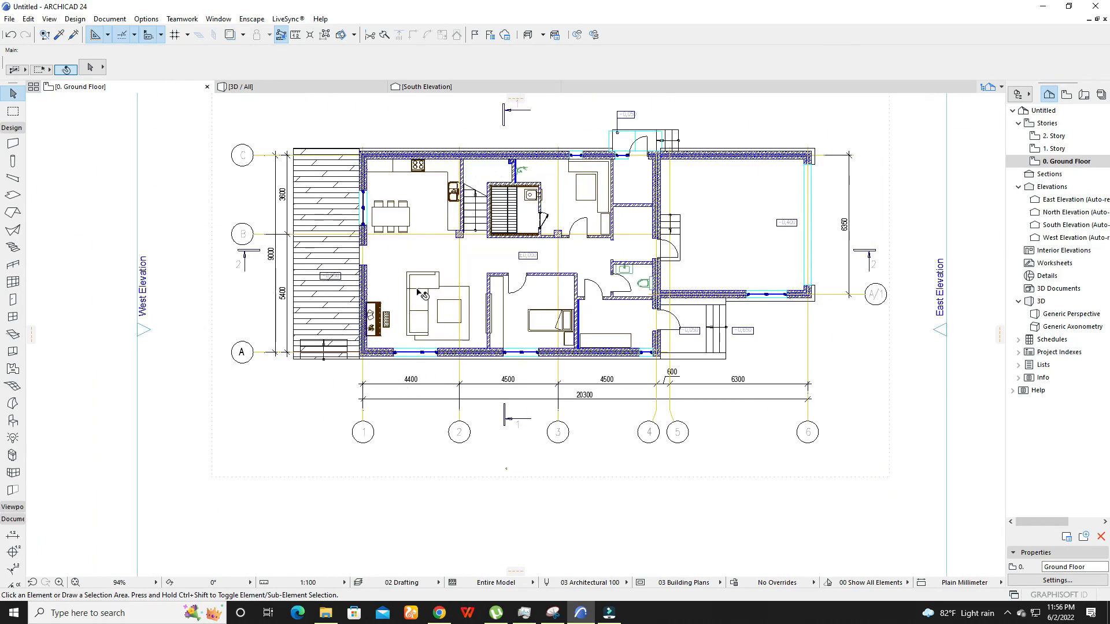
{"action": "left_click", "coordinate": [147, 19]}
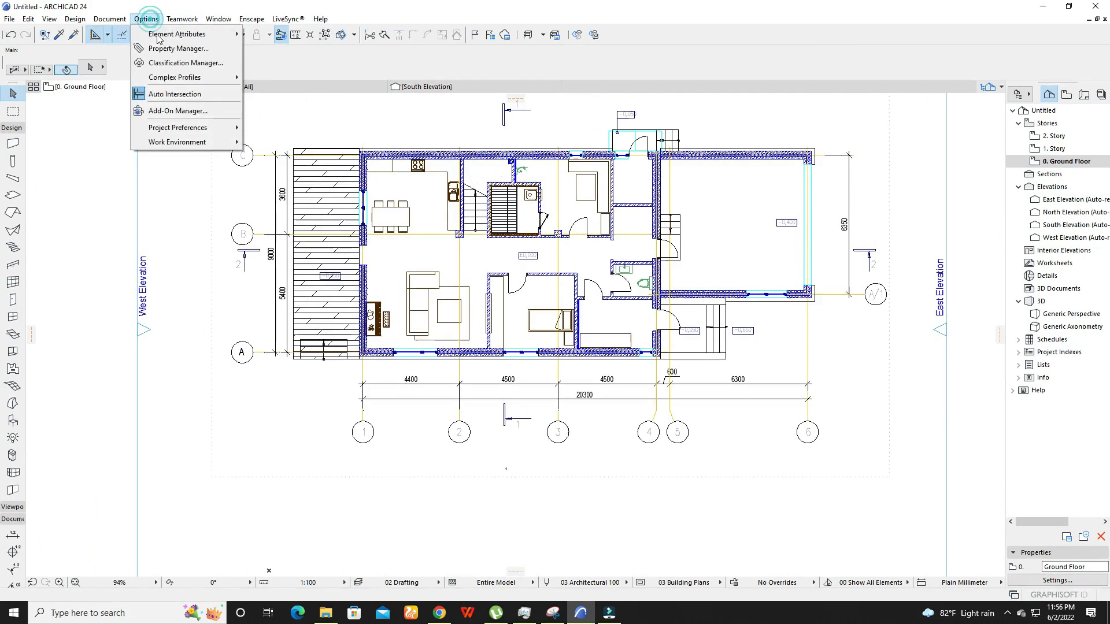
{"action": "mouse_move", "coordinate": [172, 128]}
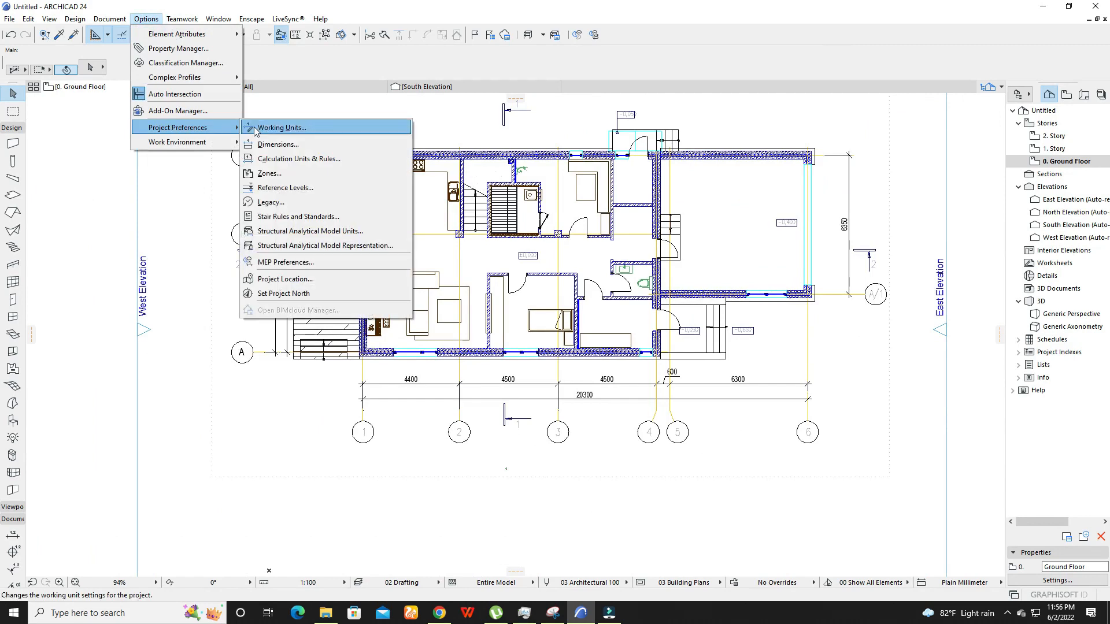
{"action": "left_click", "coordinate": [277, 143]}
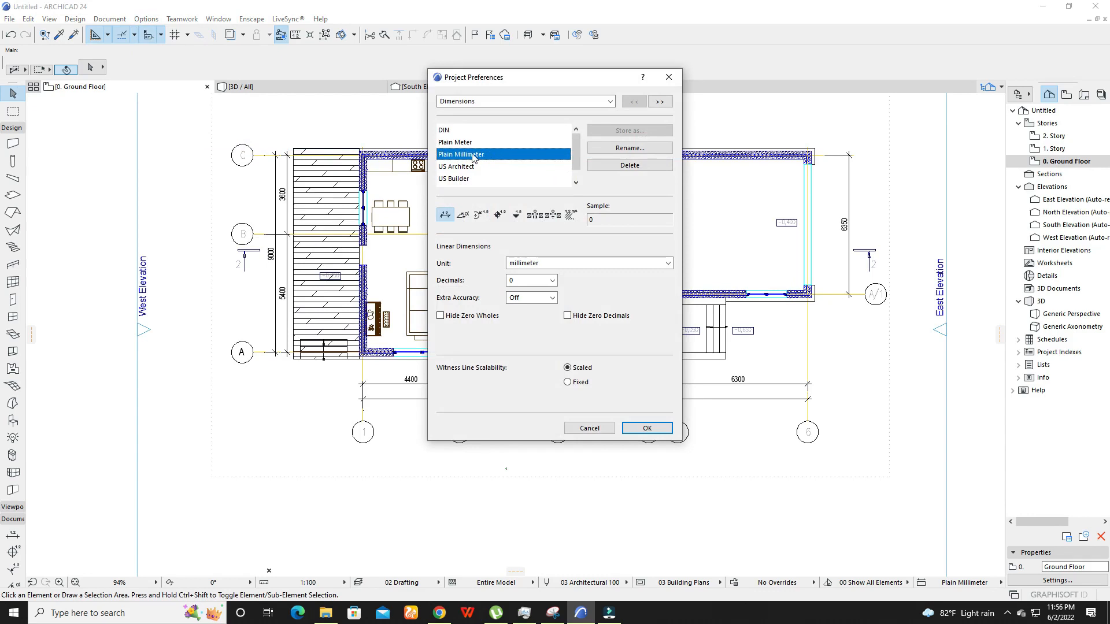
{"action": "left_click", "coordinate": [626, 428]}
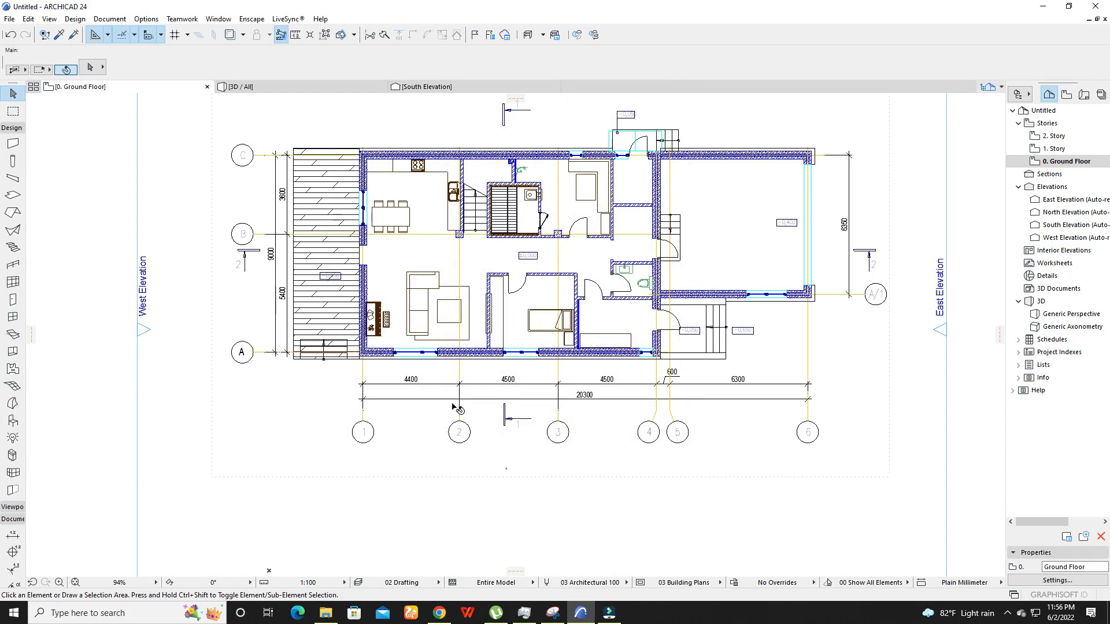
Step: Add a linear dimension between grid axes 1 and 2, placed below the plan's existing dimension lines, to check the drawing scale
{"action": "left_click", "coordinate": [13, 535]}
{"action": "scroll", "coordinate": [406, 387], "scroll_direction": "up", "scroll_amount": 4}
{"action": "scroll", "coordinate": [406, 386], "scroll_direction": "up", "scroll_amount": 1}
{"action": "scroll", "coordinate": [287, 374], "scroll_direction": "up", "scroll_amount": 5}
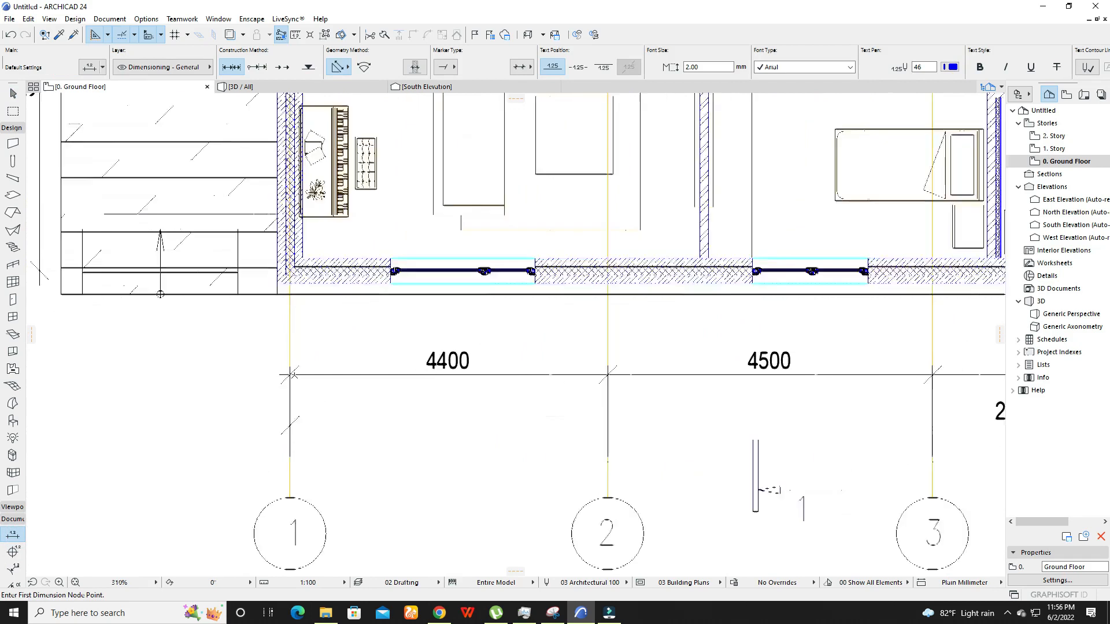
{"action": "left_click", "coordinate": [285, 375]}
{"action": "scroll", "coordinate": [665, 392], "scroll_direction": "down", "scroll_amount": 1}
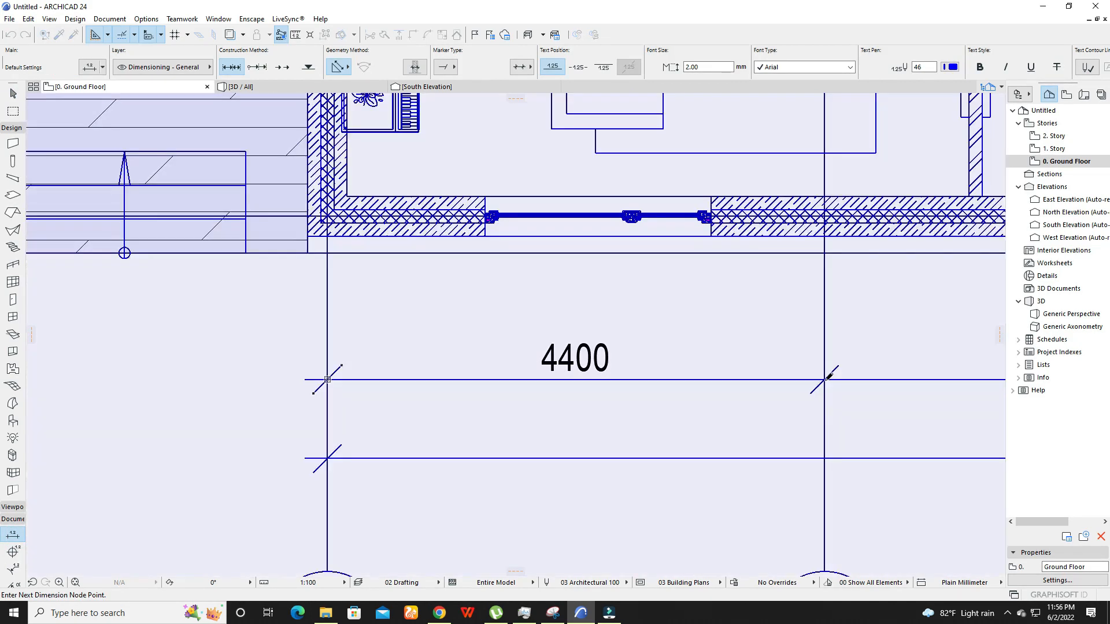
{"action": "double_click", "coordinate": [825, 379]}
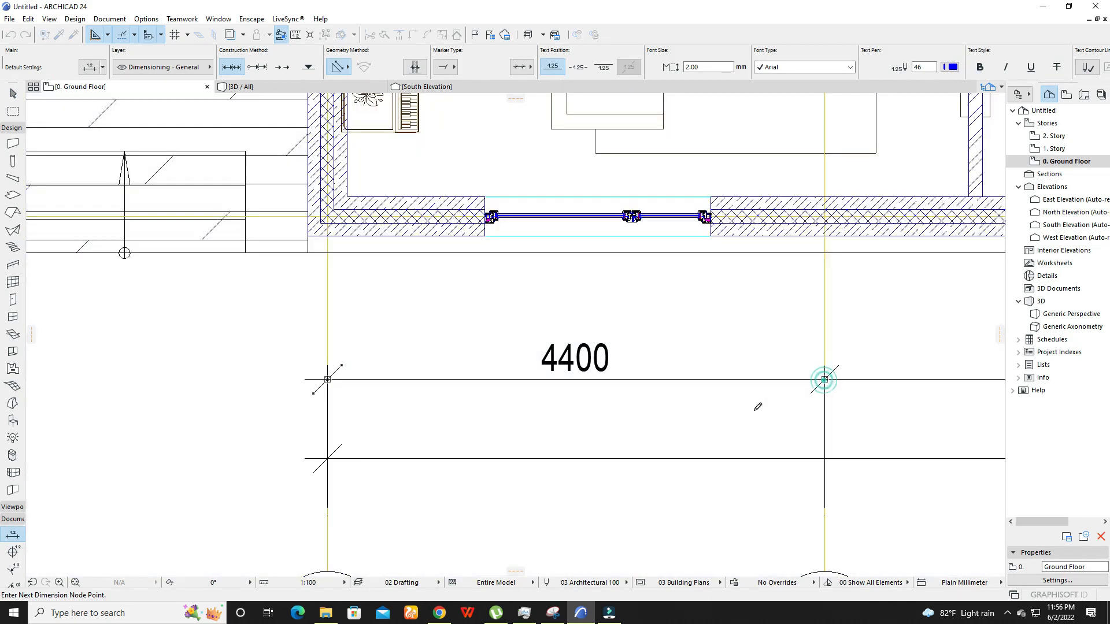
{"action": "left_click", "coordinate": [614, 500]}
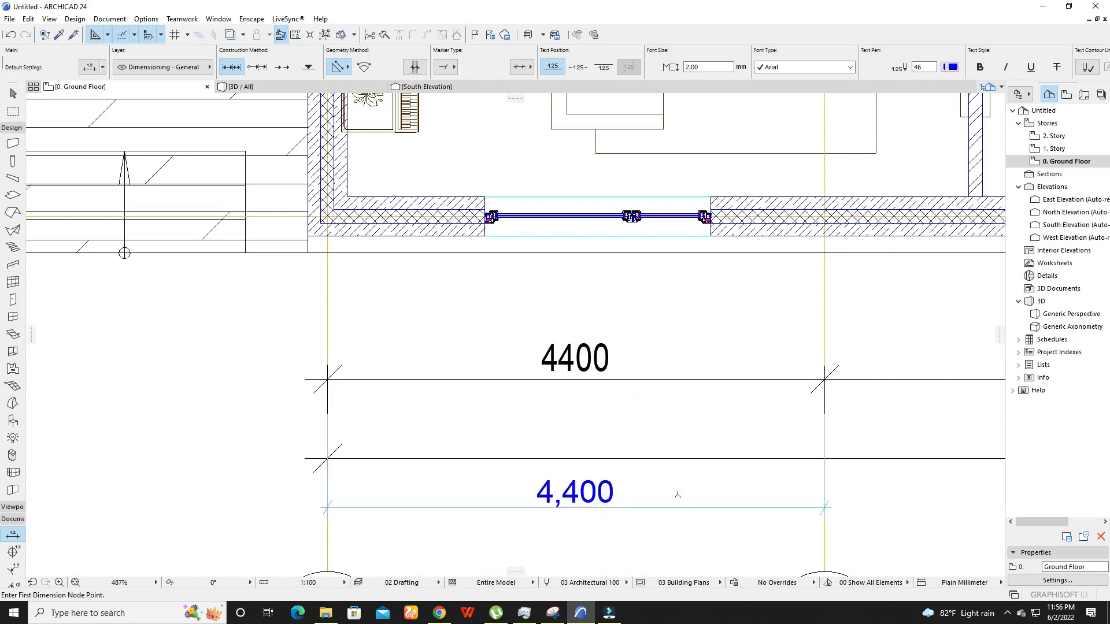
{"action": "scroll", "coordinate": [549, 381], "scroll_direction": "down", "scroll_amount": 3}
{"action": "scroll", "coordinate": [549, 382], "scroll_direction": "down", "scroll_amount": 1}
{"action": "middle_click_drag", "start_coordinate": [548, 381], "coordinate": [483, 404]}
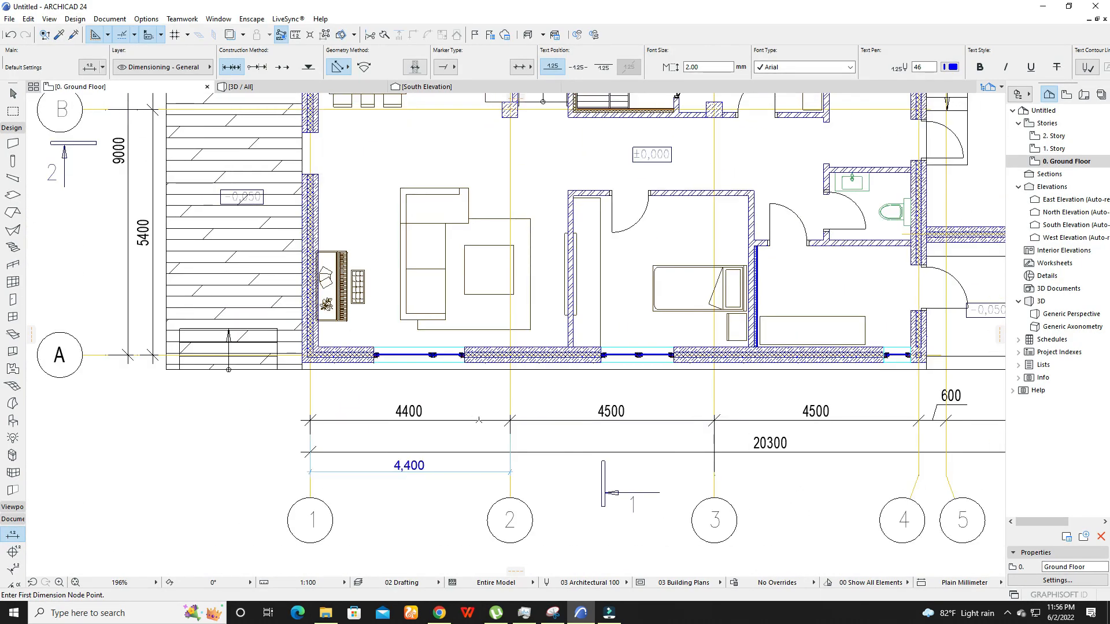
{"action": "scroll", "coordinate": [431, 335], "scroll_direction": "down", "scroll_amount": 10}
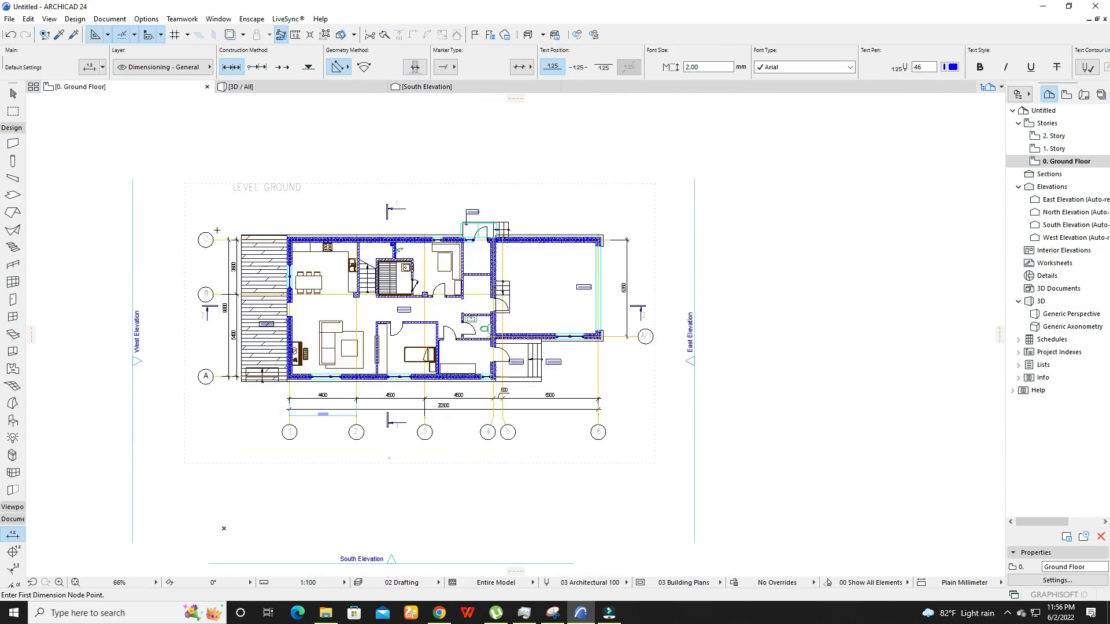
{"action": "left_click", "coordinate": [13, 93]}
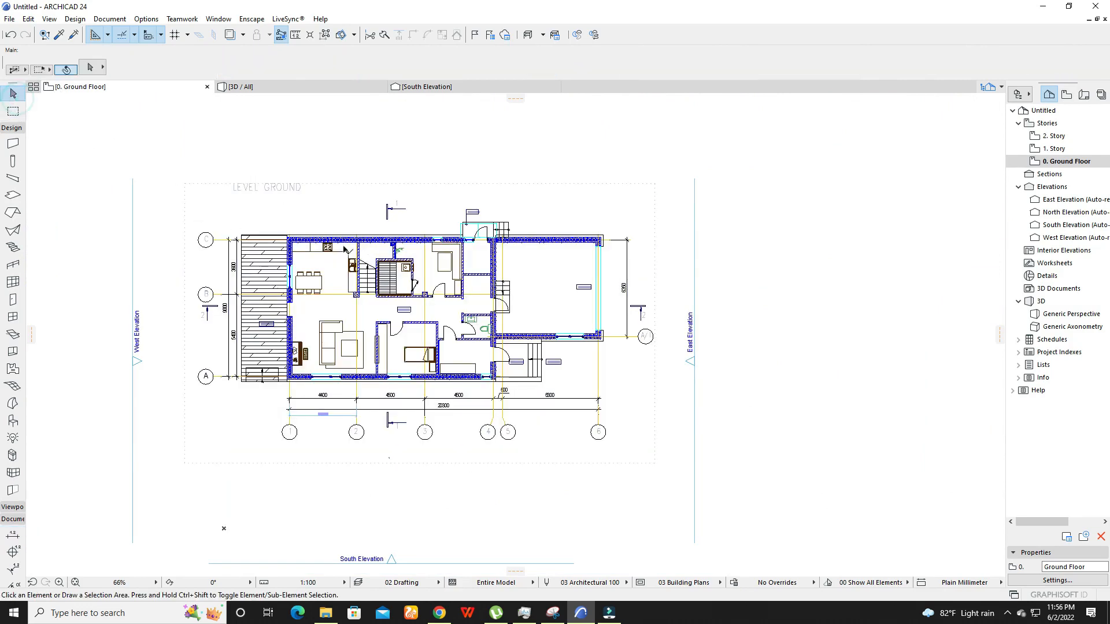
Step: Place modern_house-dwgmodels.com.pdf from New folder (2) on the Ground Floor beside the DWG plan
{"action": "scroll", "coordinate": [462, 318], "scroll_direction": "down", "scroll_amount": 3}
{"action": "scroll", "coordinate": [462, 319], "scroll_direction": "down", "scroll_amount": 2}
{"action": "middle_click_drag", "start_coordinate": [652, 328], "coordinate": [509, 330]}
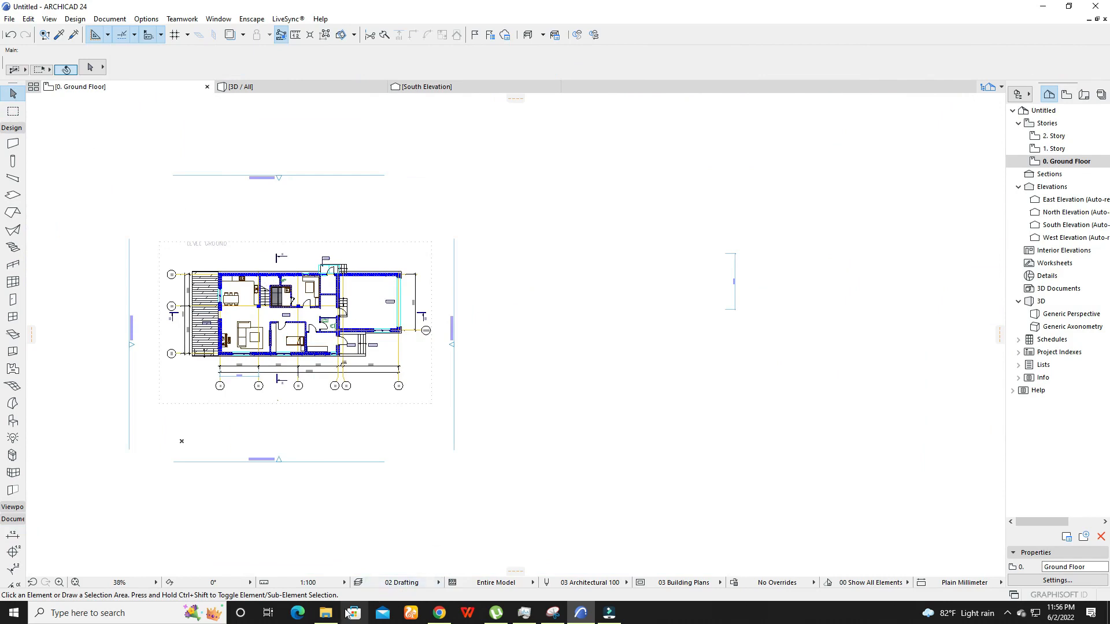
{"action": "left_click", "coordinate": [326, 613]}
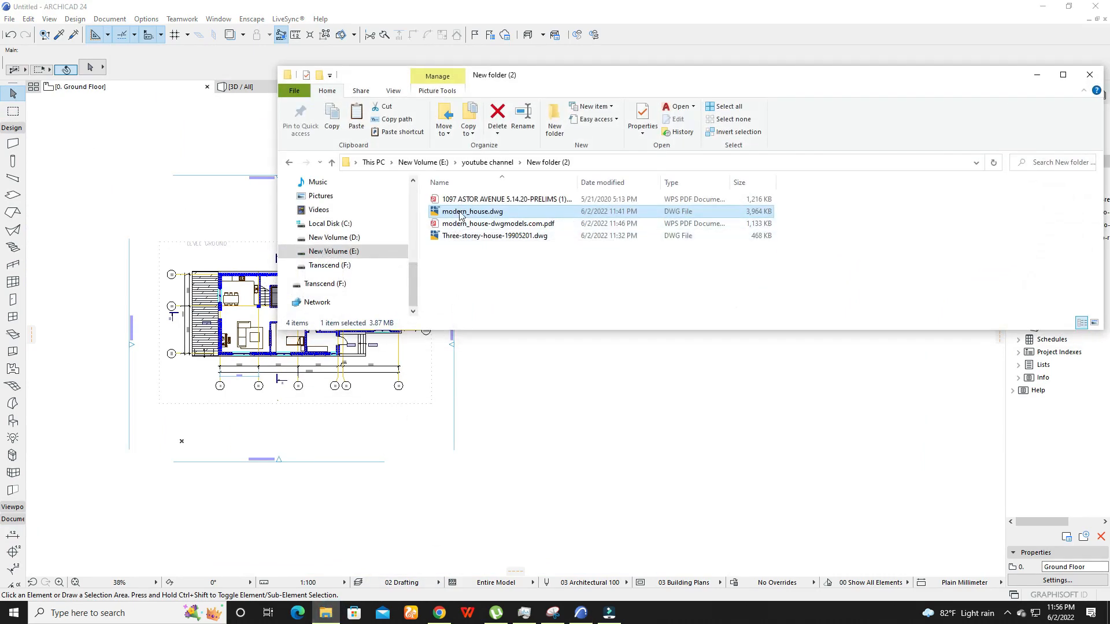
{"action": "left_click_drag", "start_coordinate": [468, 224], "coordinate": [563, 392]}
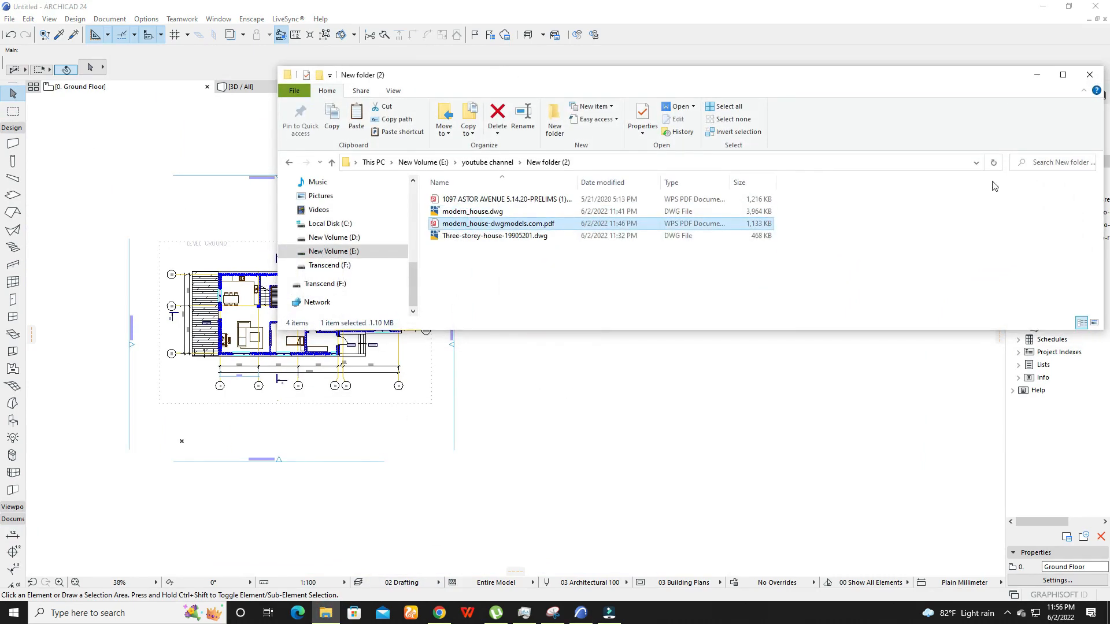
{"action": "left_click", "coordinate": [1037, 75]}
Step: Crop the placed PDF drawing's frame down to the level ground plan with its title, grid bubbles and dimensions
{"action": "scroll", "coordinate": [562, 332], "scroll_direction": "down", "scroll_amount": 3}
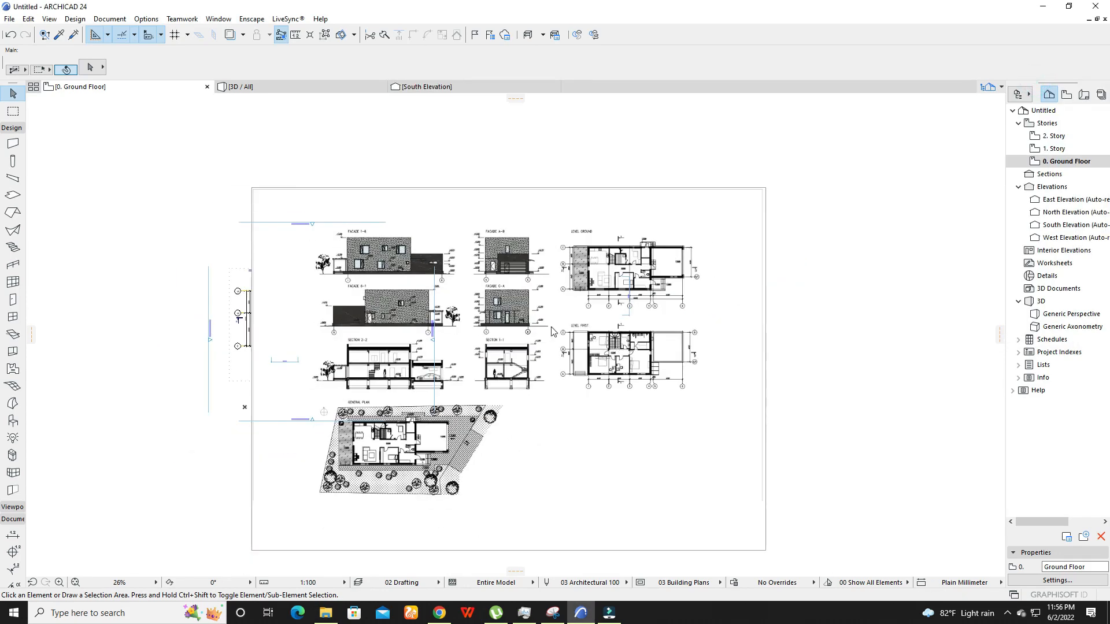
{"action": "middle_click_drag", "start_coordinate": [561, 330], "coordinate": [496, 314]}
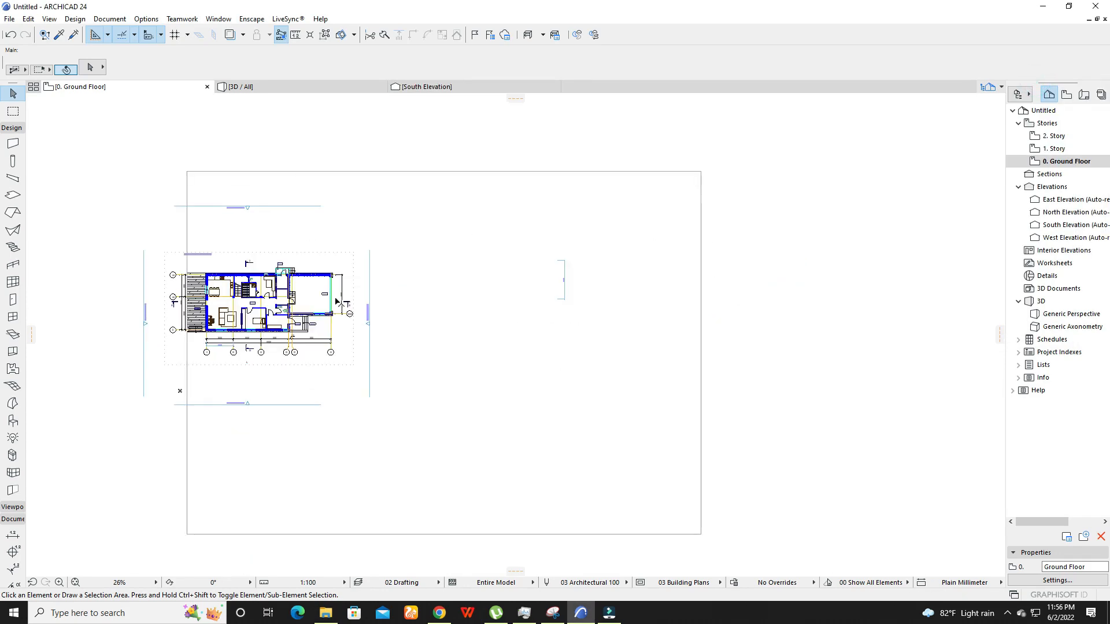
{"action": "left_click", "coordinate": [447, 173]}
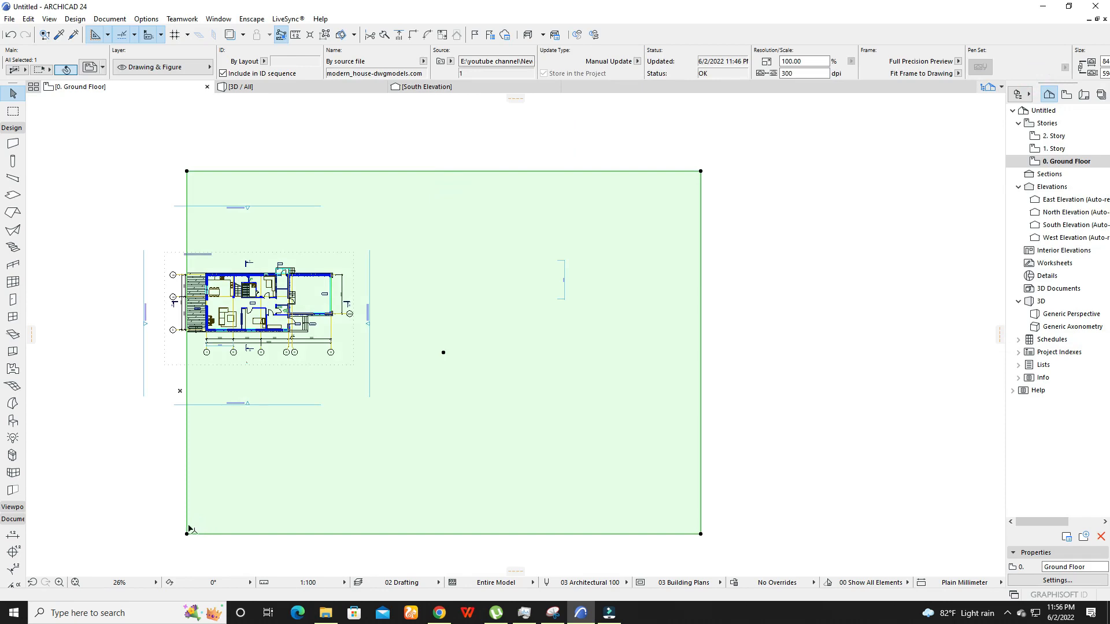
{"action": "left_click", "coordinate": [187, 534]}
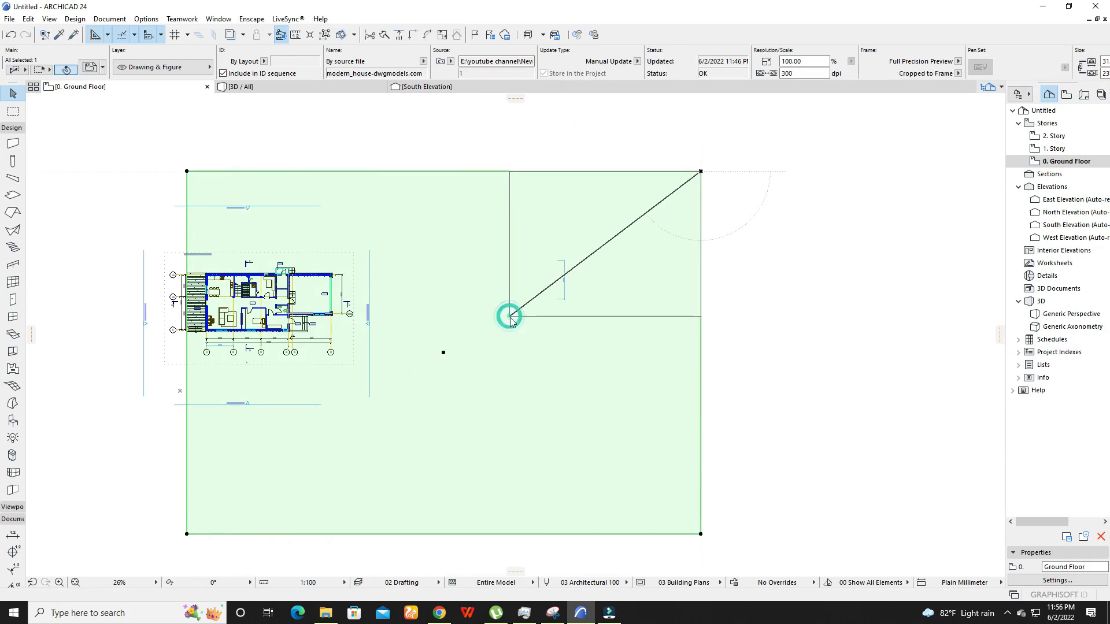
{"action": "left_click", "coordinate": [509, 316]}
{"action": "left_click", "coordinate": [509, 316]}
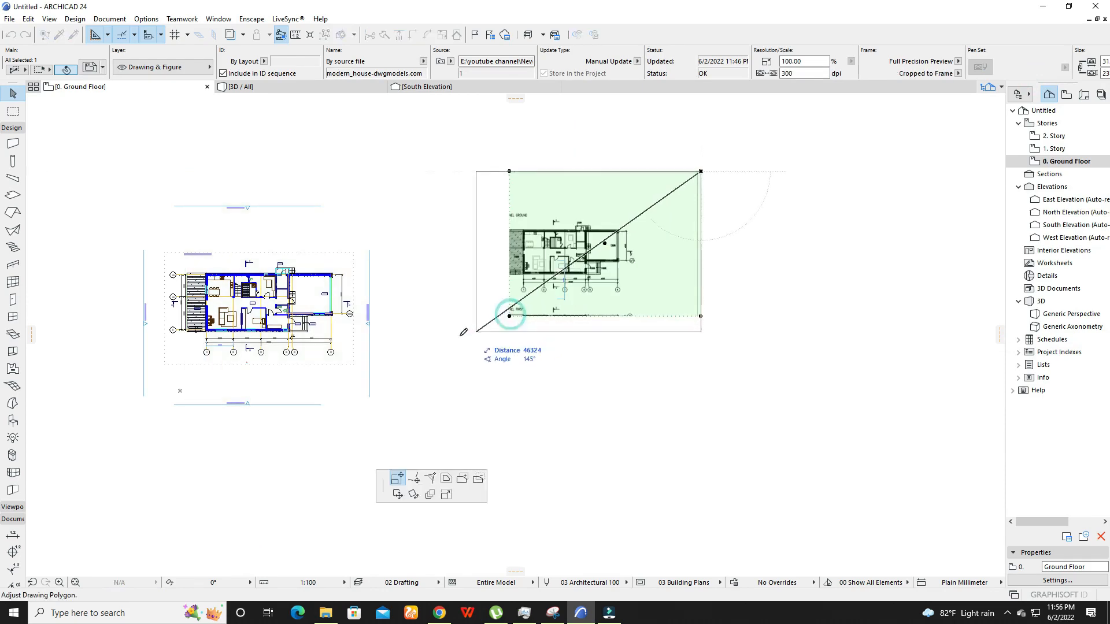
{"action": "left_click", "coordinate": [454, 337]}
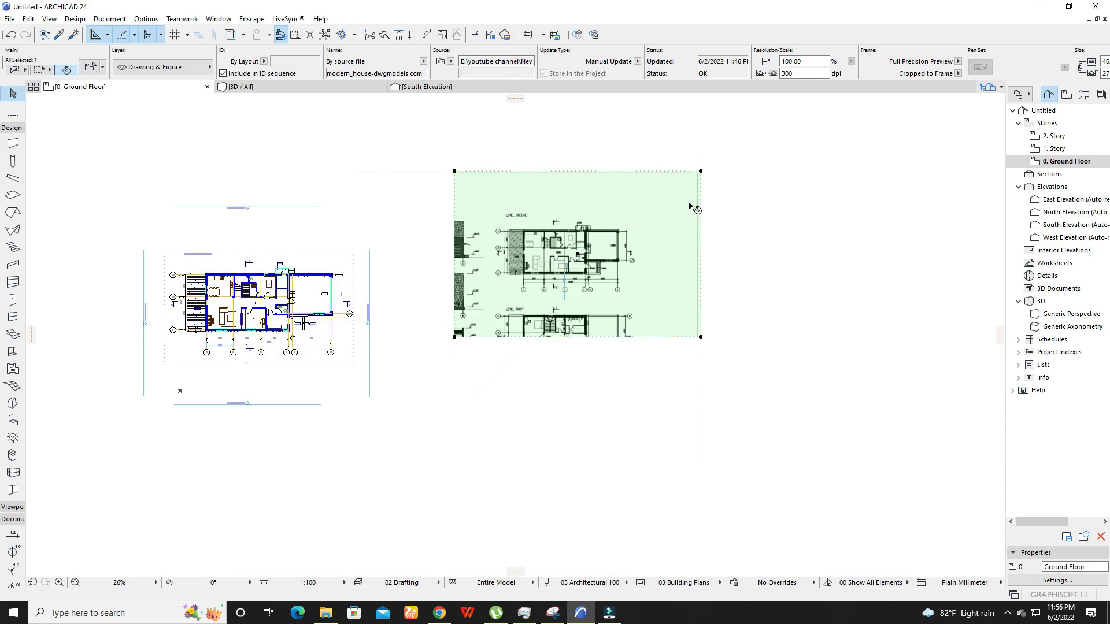
{"action": "left_click", "coordinate": [454, 337]}
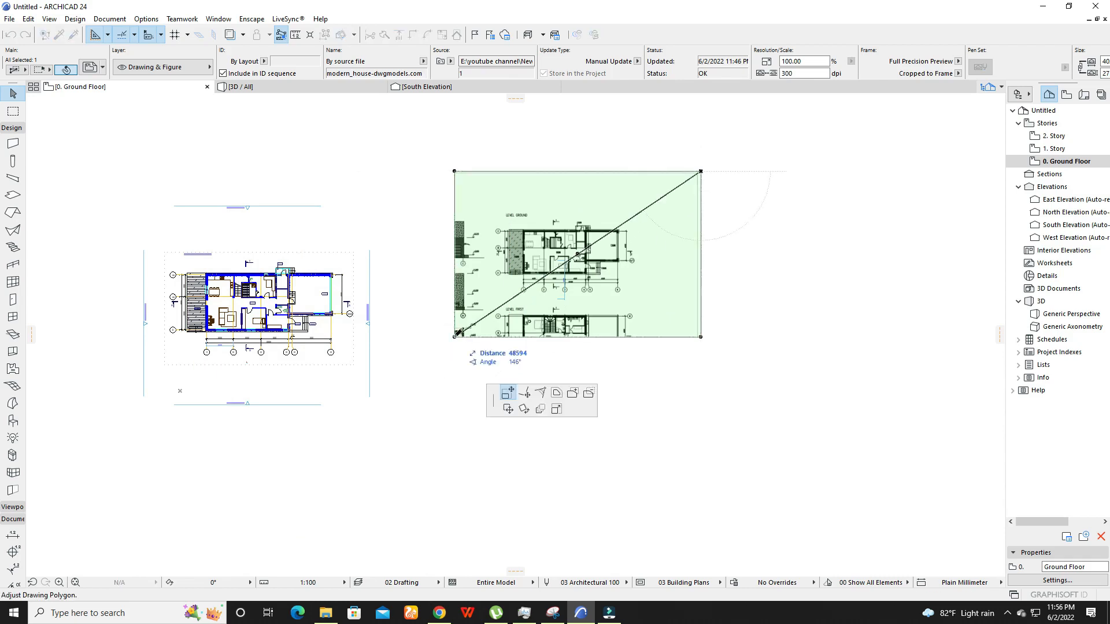
{"action": "left_click", "coordinate": [485, 301]}
{"action": "left_click", "coordinate": [702, 174]}
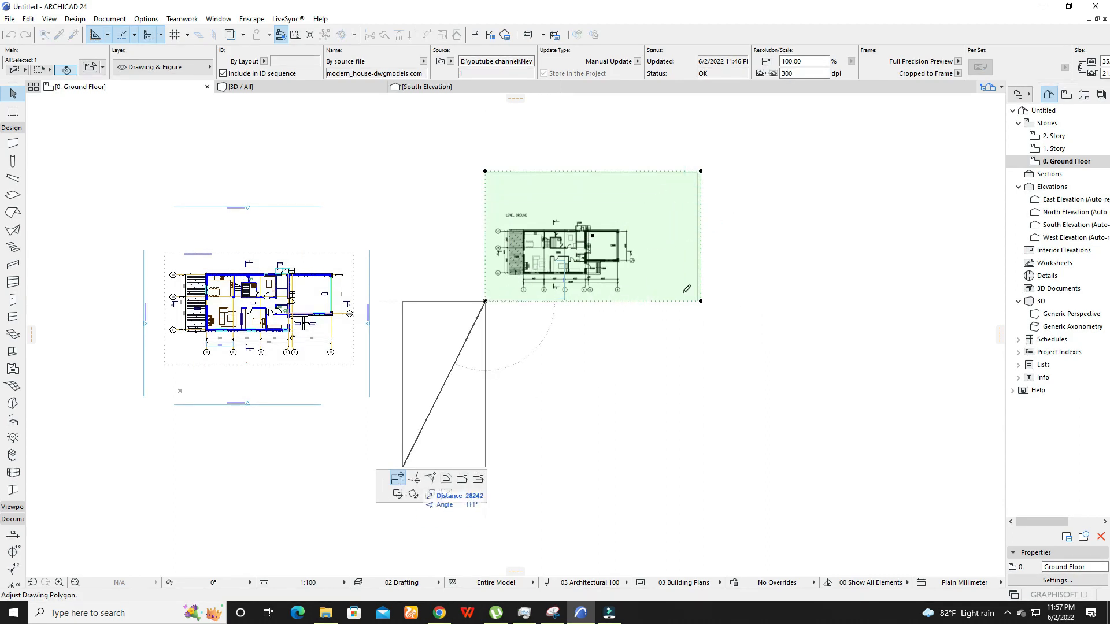
{"action": "left_click", "coordinate": [654, 198]}
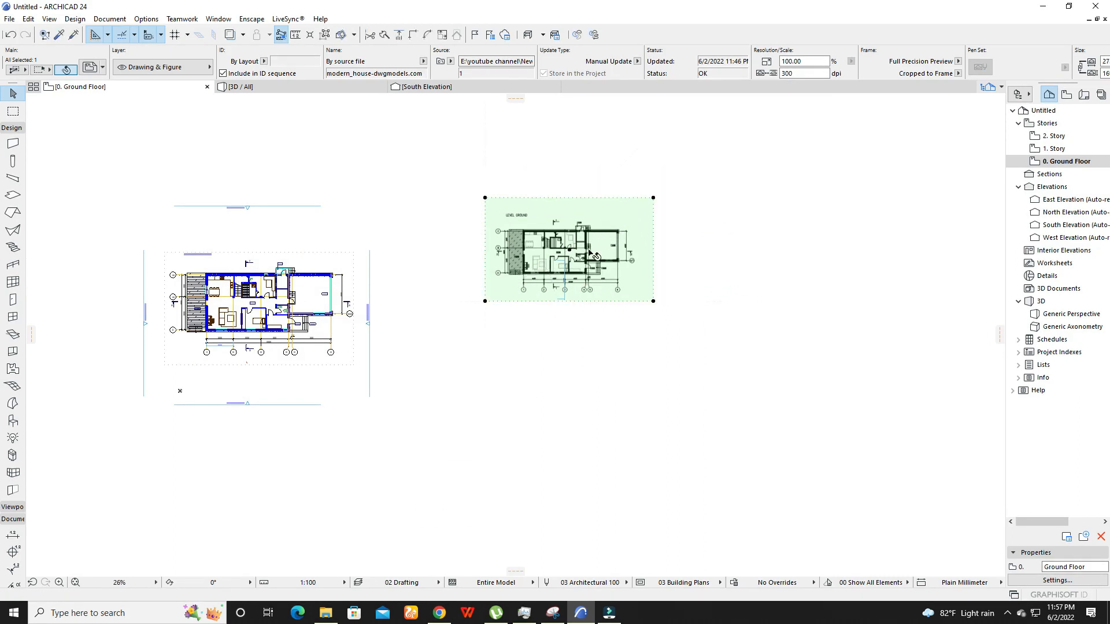
Step: Move the cropped PDF plan closer to the DWG plan and delete the leftover vertical dimension beside it
{"action": "left_click", "coordinate": [565, 244]}
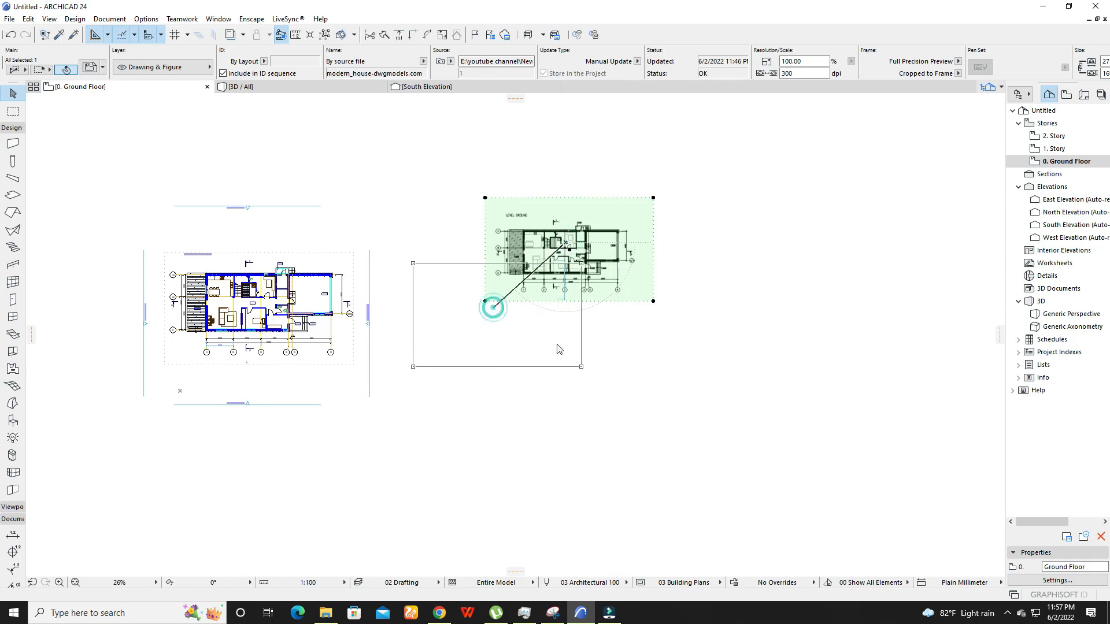
{"action": "left_click", "coordinate": [493, 309]}
{"action": "left_click", "coordinate": [672, 317]}
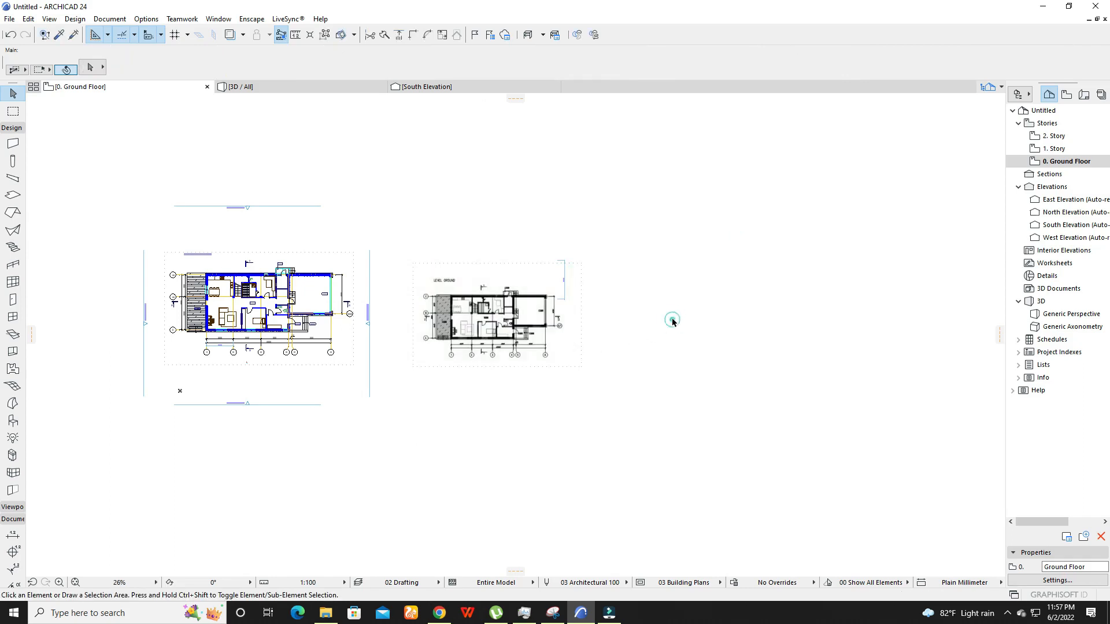
{"action": "left_click", "coordinate": [564, 277]}
{"action": "key", "text": "Delete"}
Step: Add a vertical linear dimension between axes C and A/1 of the PDF plan, placed outside its printed 6350 dimension line
{"action": "scroll", "coordinate": [541, 330], "scroll_direction": "up", "scroll_amount": 8}
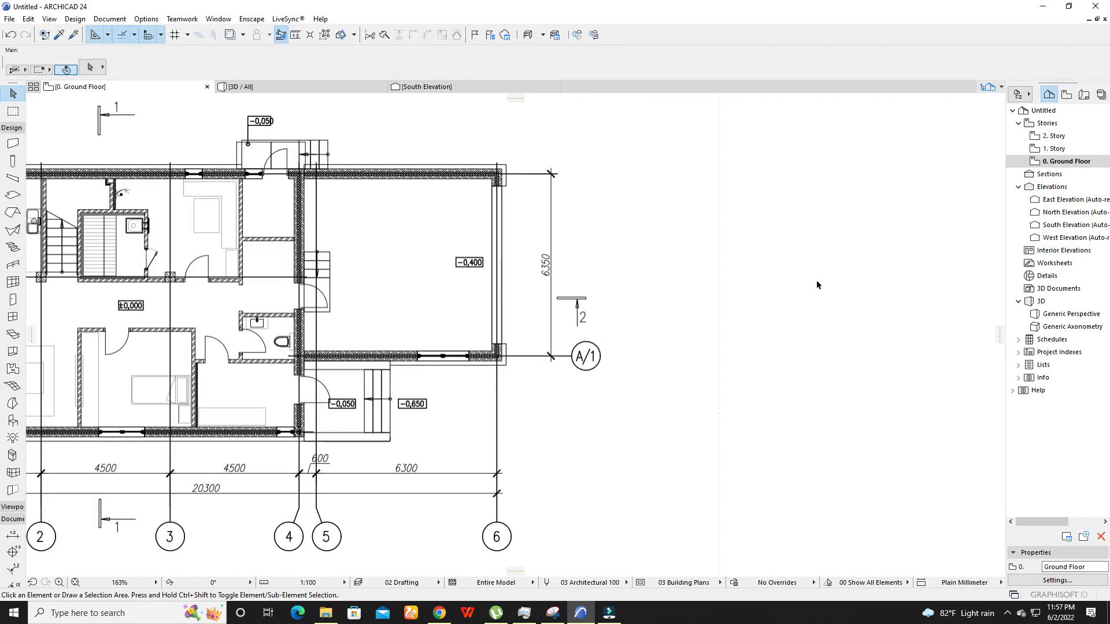
{"action": "left_click", "coordinate": [13, 534]}
{"action": "scroll", "coordinate": [548, 340], "scroll_direction": "up", "scroll_amount": 1}
{"action": "scroll", "coordinate": [548, 339], "scroll_direction": "up", "scroll_amount": 12}
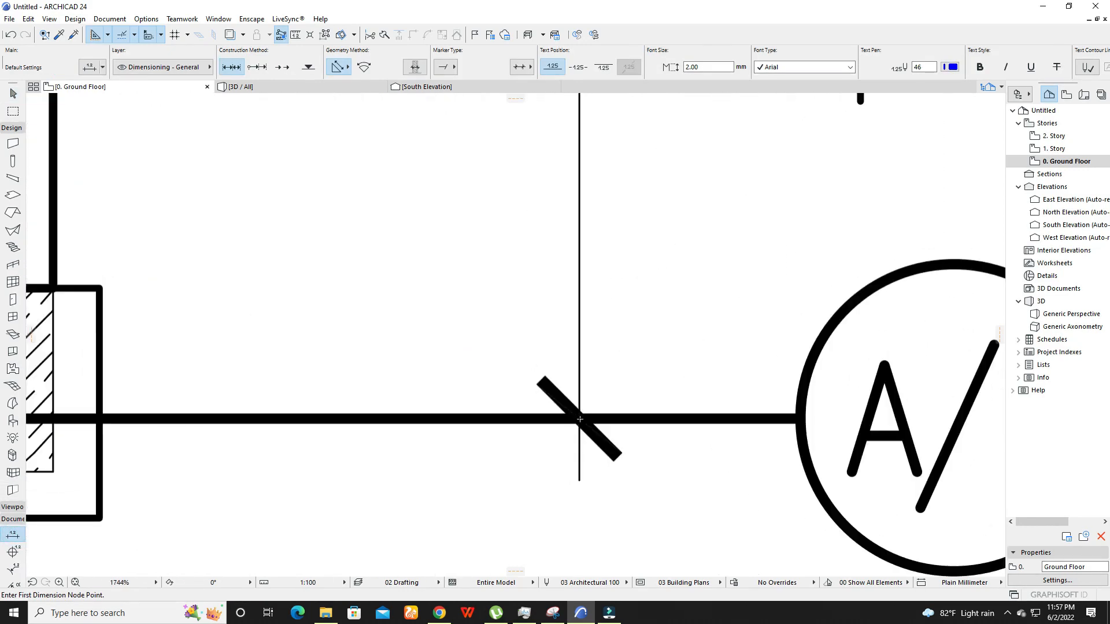
{"action": "left_click", "coordinate": [579, 418]}
{"action": "scroll", "coordinate": [578, 419], "scroll_direction": "down", "scroll_amount": 10}
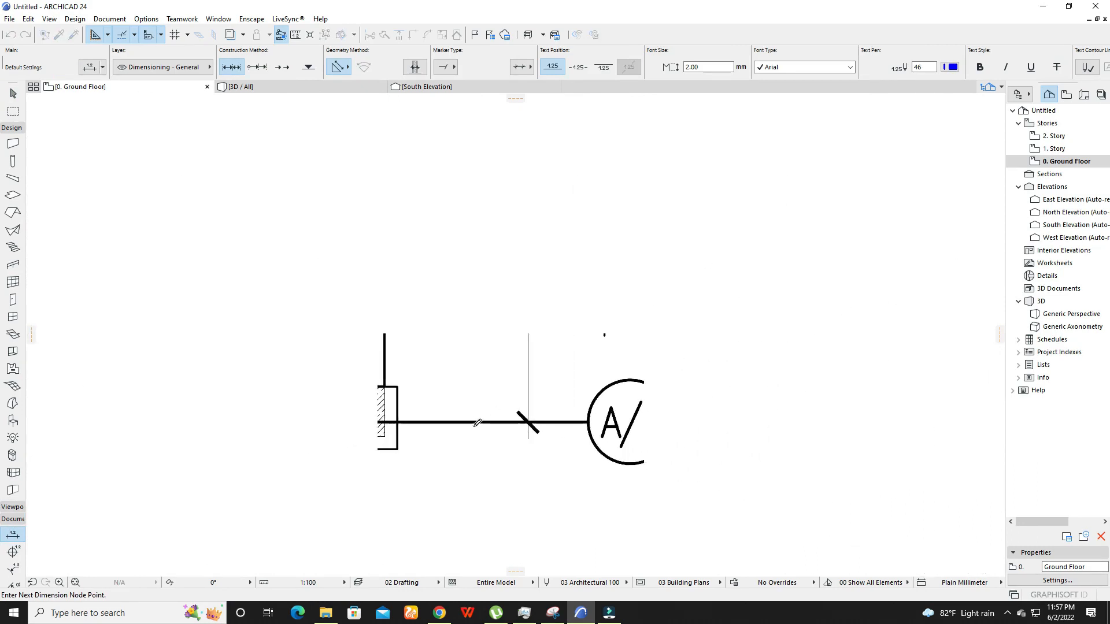
{"action": "scroll", "coordinate": [509, 144], "scroll_direction": "up", "scroll_amount": 10}
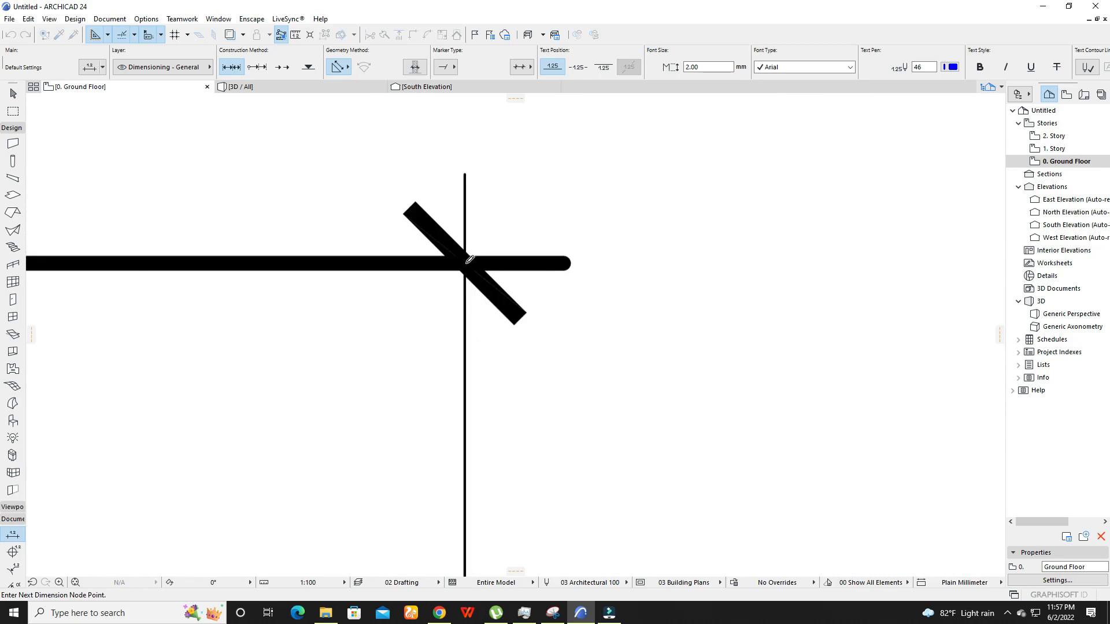
{"action": "scroll", "coordinate": [467, 263], "scroll_direction": "down", "scroll_amount": 5}
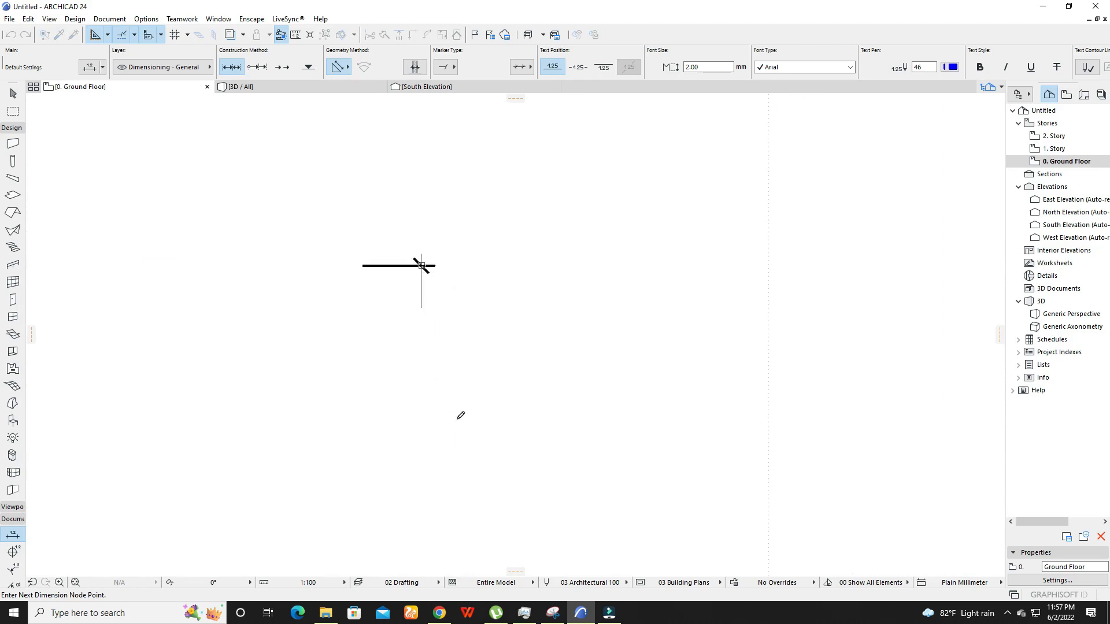
{"action": "scroll", "coordinate": [461, 372], "scroll_direction": "down", "scroll_amount": 2}
{"action": "double_click", "coordinate": [512, 342]}
{"action": "left_click", "coordinate": [538, 347]}
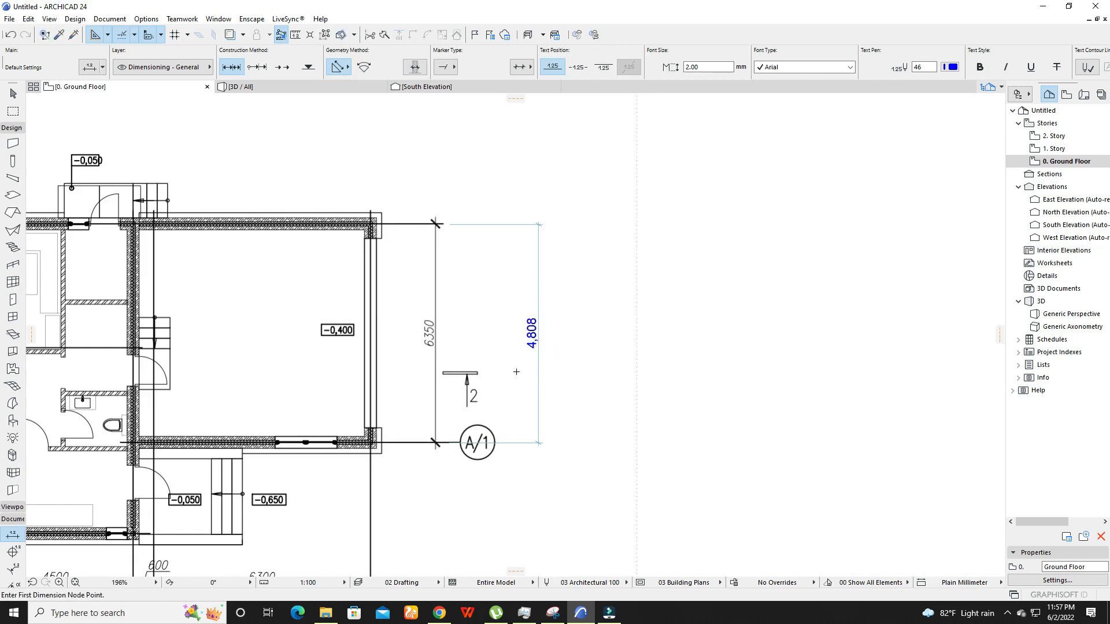
{"action": "left_click", "coordinate": [13, 93]}
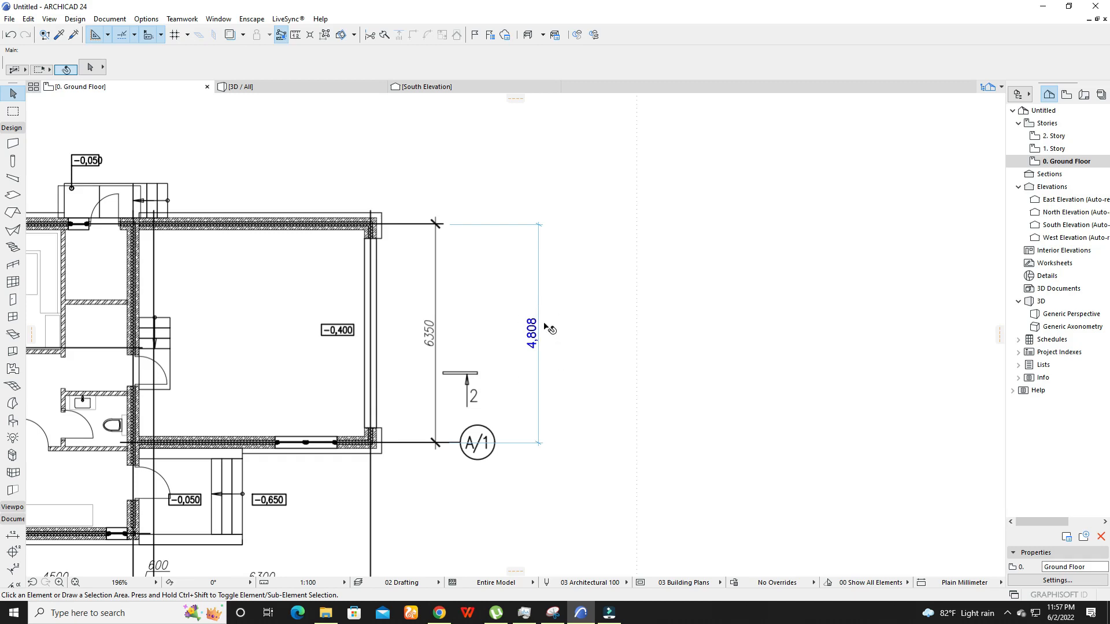
Step: Resize the PDF drawing graphically from its A/1 axis tick, scaling the vertical distance up to axis C to 6350, and deselect it
{"action": "scroll", "coordinate": [457, 302], "scroll_direction": "down", "scroll_amount": 3}
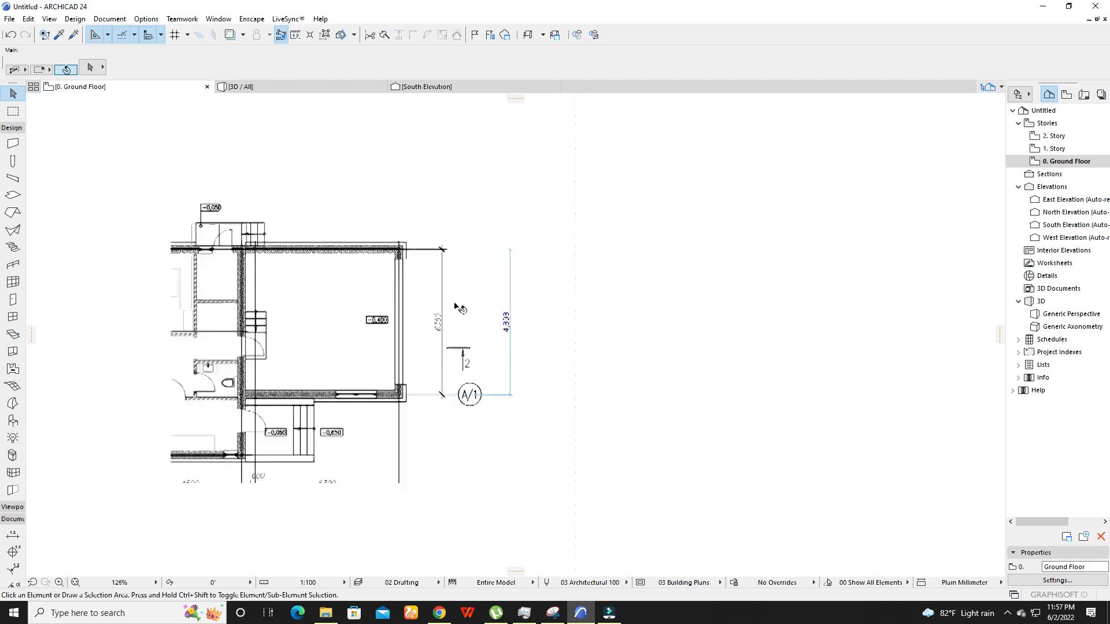
{"action": "left_click", "coordinate": [441, 287]}
{"action": "left_click", "coordinate": [28, 19]}
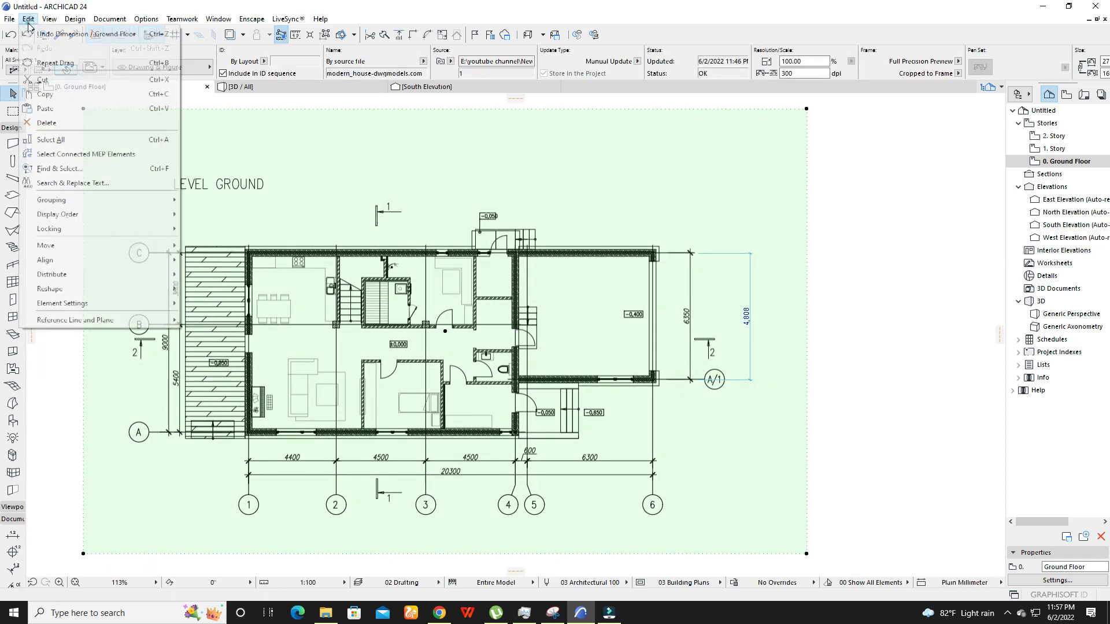
{"action": "mouse_move", "coordinate": [96, 288]}
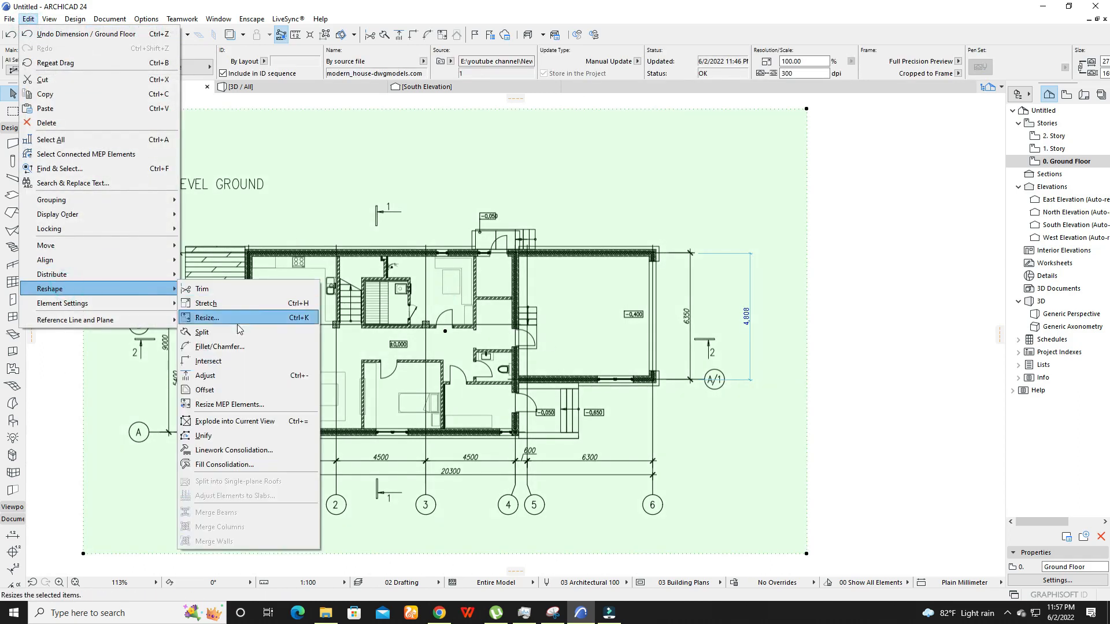
{"action": "left_click", "coordinate": [207, 318]}
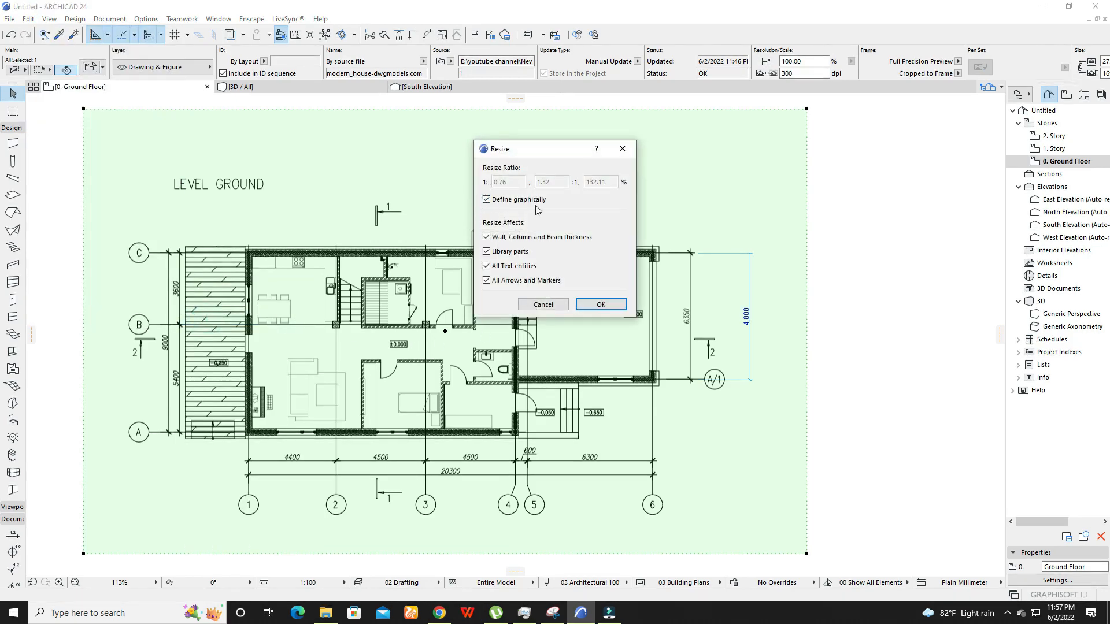
{"action": "left_click", "coordinate": [599, 304]}
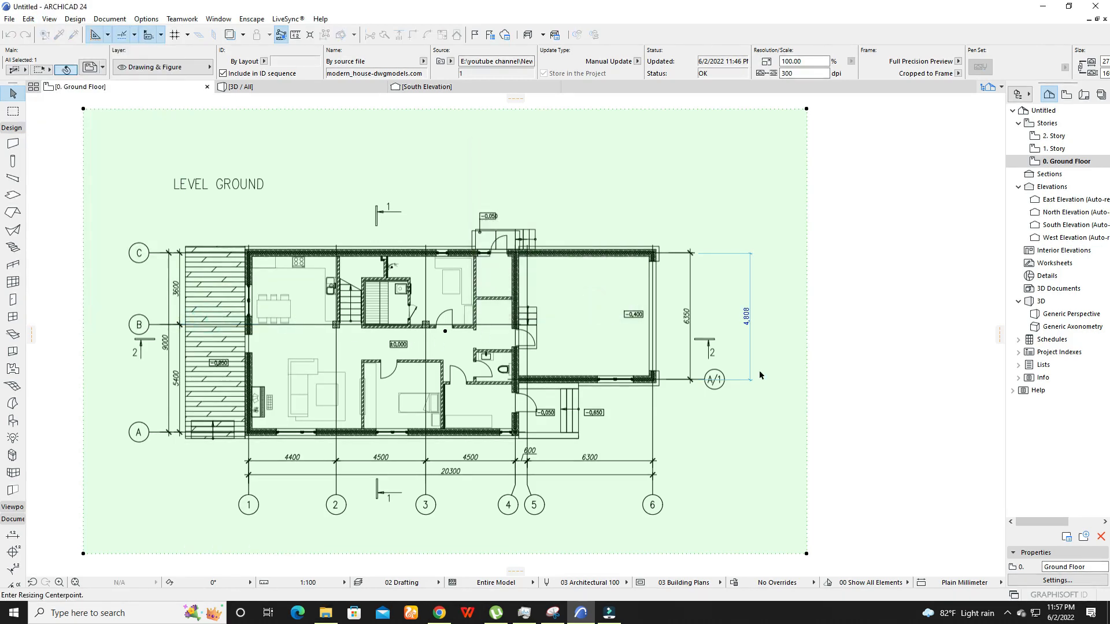
{"action": "scroll", "coordinate": [721, 380], "scroll_direction": "up", "scroll_amount": 10}
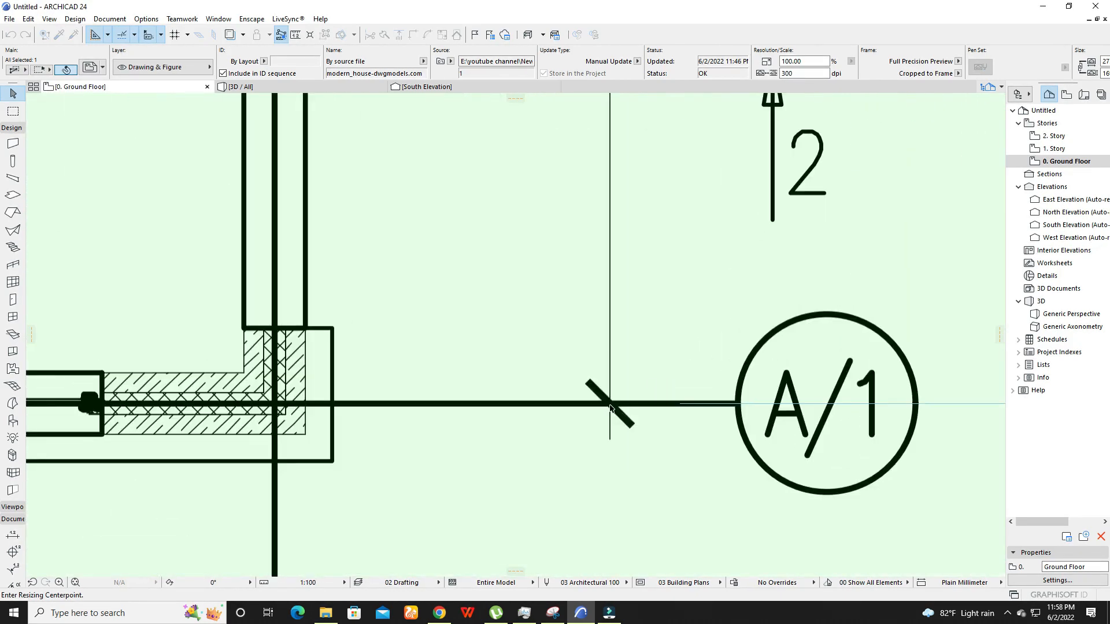
{"action": "scroll", "coordinate": [536, 438], "scroll_direction": "down", "scroll_amount": 8}
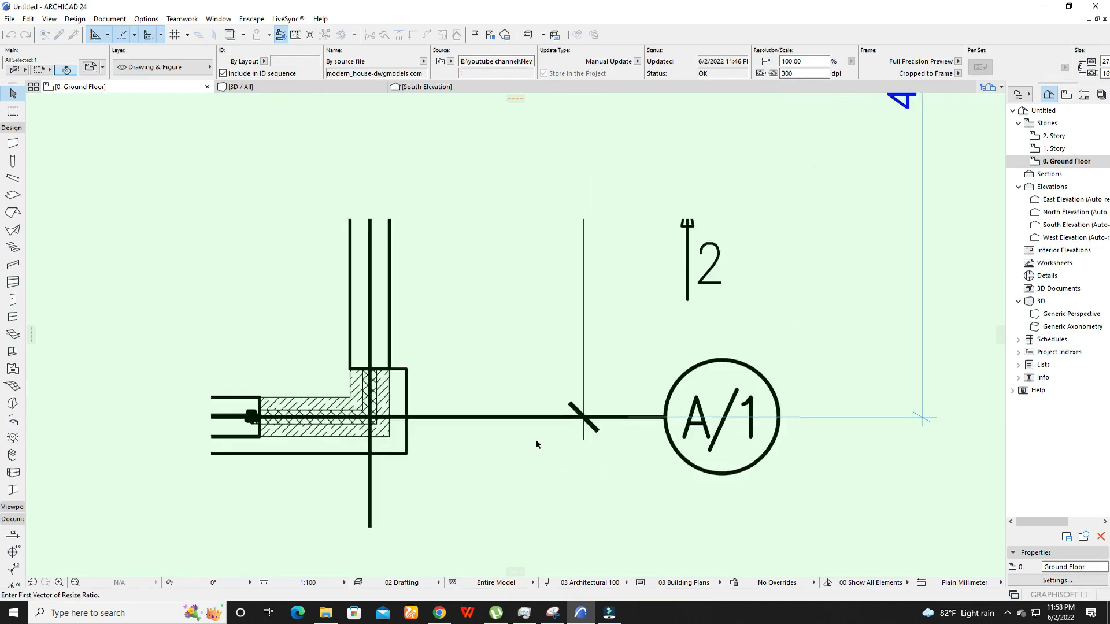
{"action": "scroll", "coordinate": [544, 283], "scroll_direction": "up", "scroll_amount": 10}
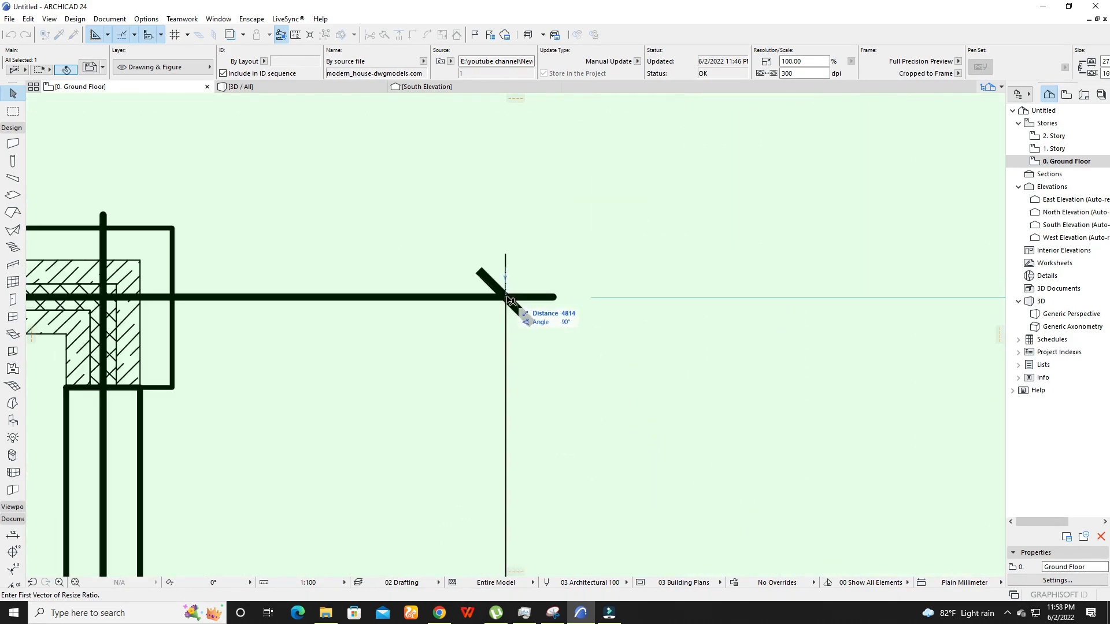
{"action": "left_click", "coordinate": [506, 298]}
{"action": "scroll", "coordinate": [520, 243], "scroll_direction": "down", "scroll_amount": 6}
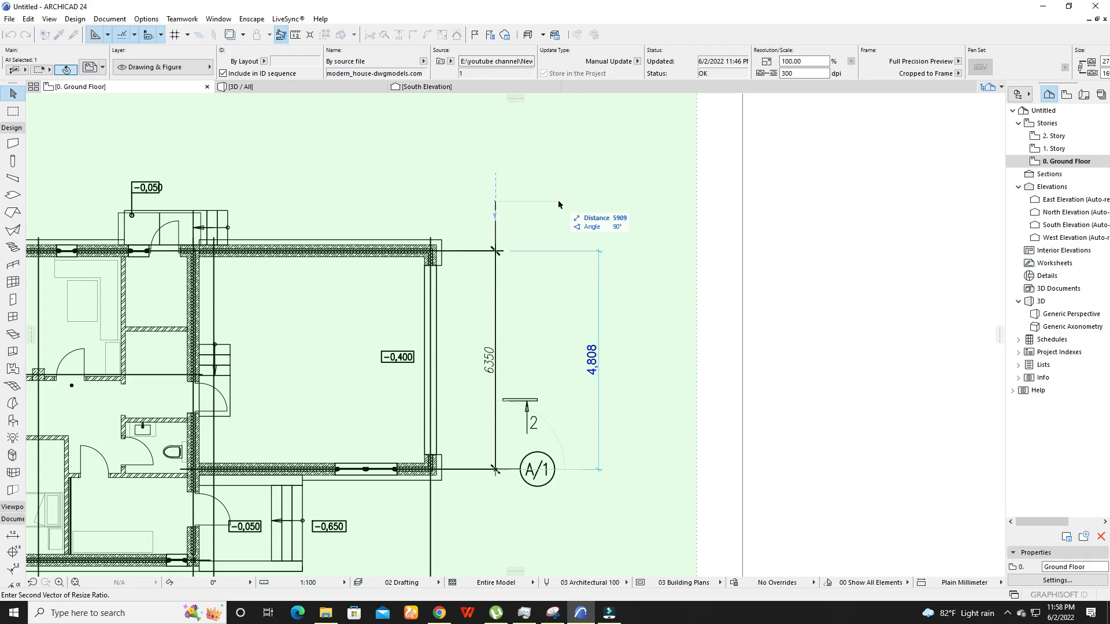
{"action": "type", "text": "6"}
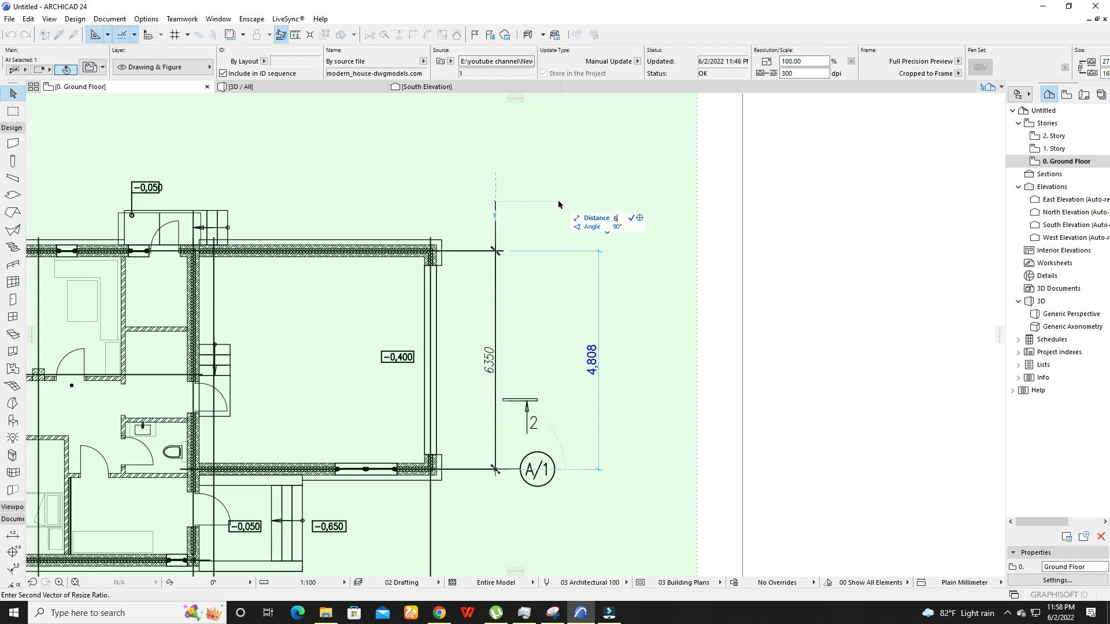
{"action": "type", "text": "350"}
{"action": "key", "text": "Return"}
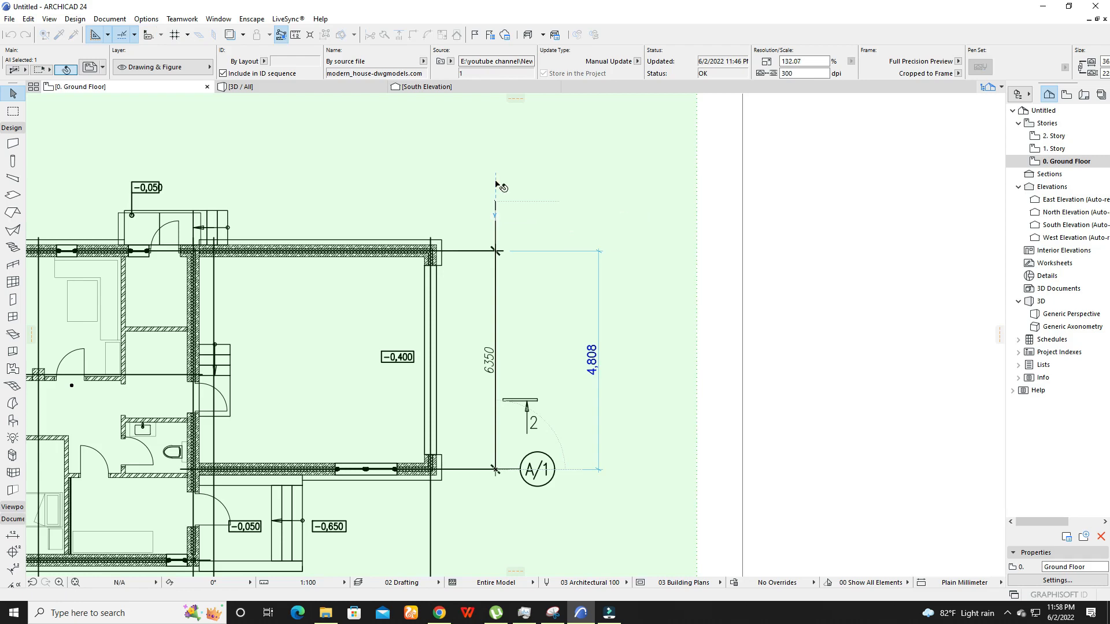
{"action": "scroll", "coordinate": [615, 254], "scroll_direction": "down", "scroll_amount": 5}
{"action": "scroll", "coordinate": [583, 270], "scroll_direction": "down", "scroll_amount": 2}
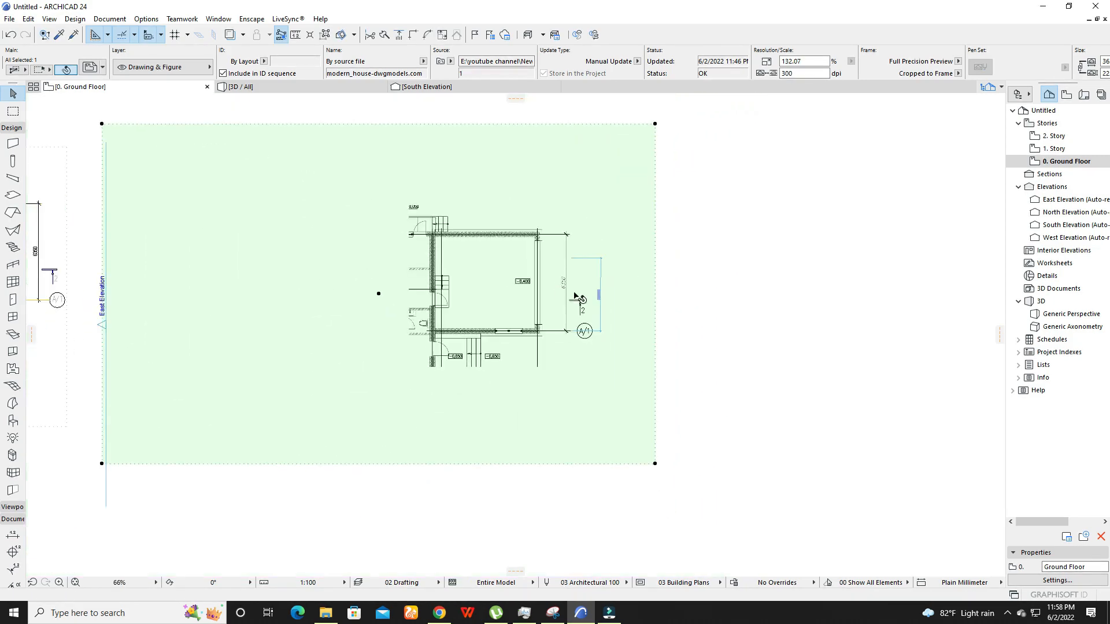
{"action": "left_click", "coordinate": [683, 240]}
Step: Dimension the rescaled PDF plan vertically from axis A/1 to axis C, placing the new dimension line outside the earlier check dimension
{"action": "scroll", "coordinate": [682, 237], "scroll_direction": "up", "scroll_amount": 5}
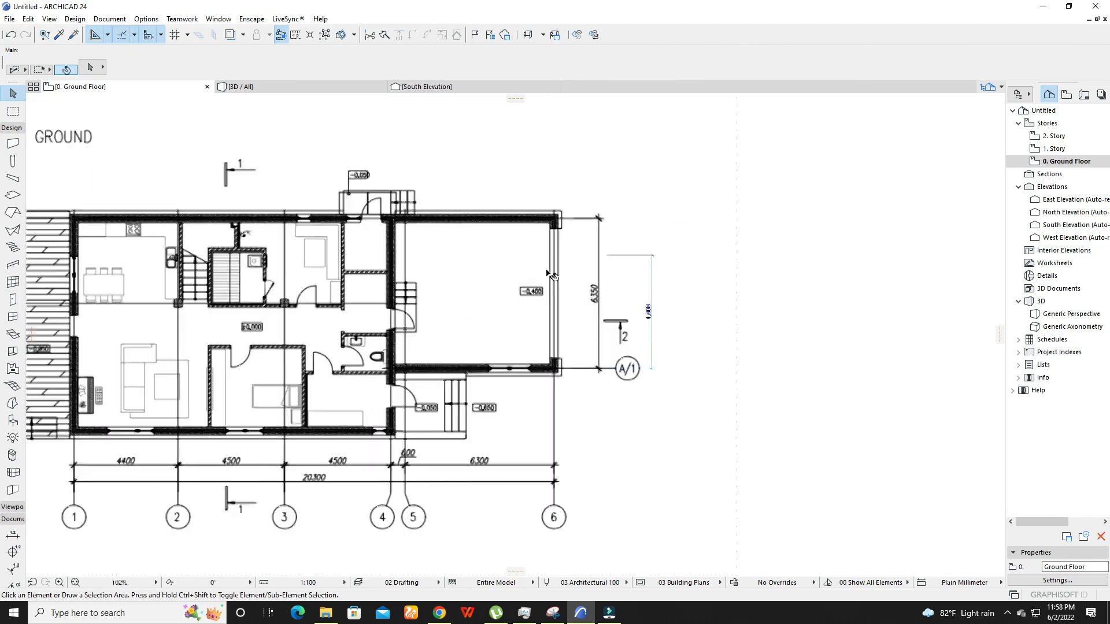
{"action": "middle_click_drag", "start_coordinate": [763, 320], "coordinate": [515, 320]}
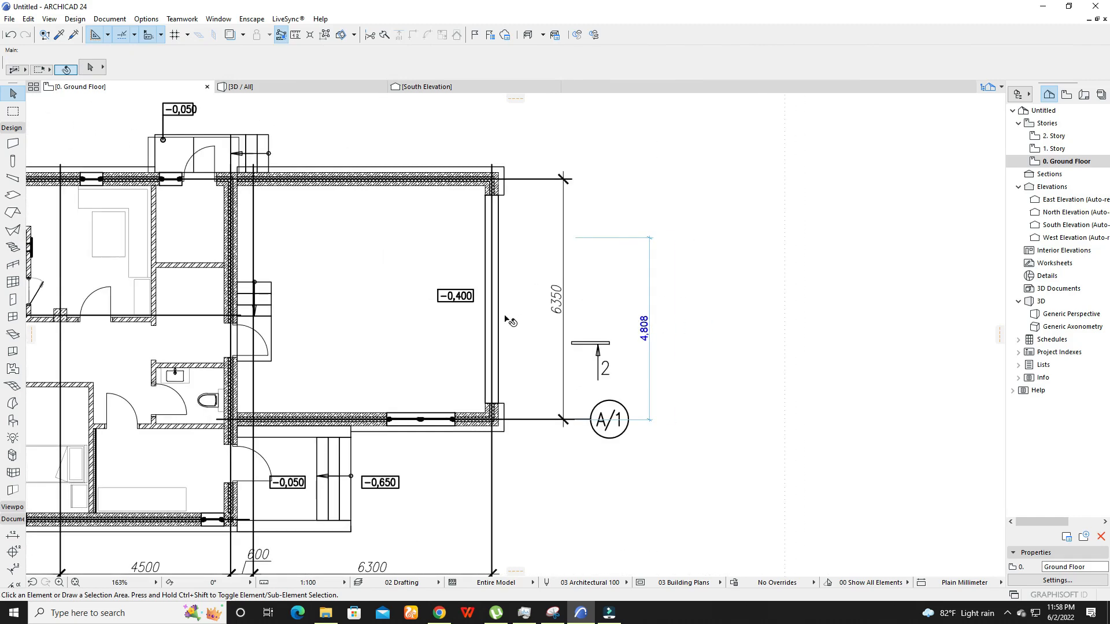
{"action": "left_click", "coordinate": [12, 534]}
{"action": "scroll", "coordinate": [579, 422], "scroll_direction": "up", "scroll_amount": 9}
{"action": "scroll", "coordinate": [456, 402], "scroll_direction": "up", "scroll_amount": 3}
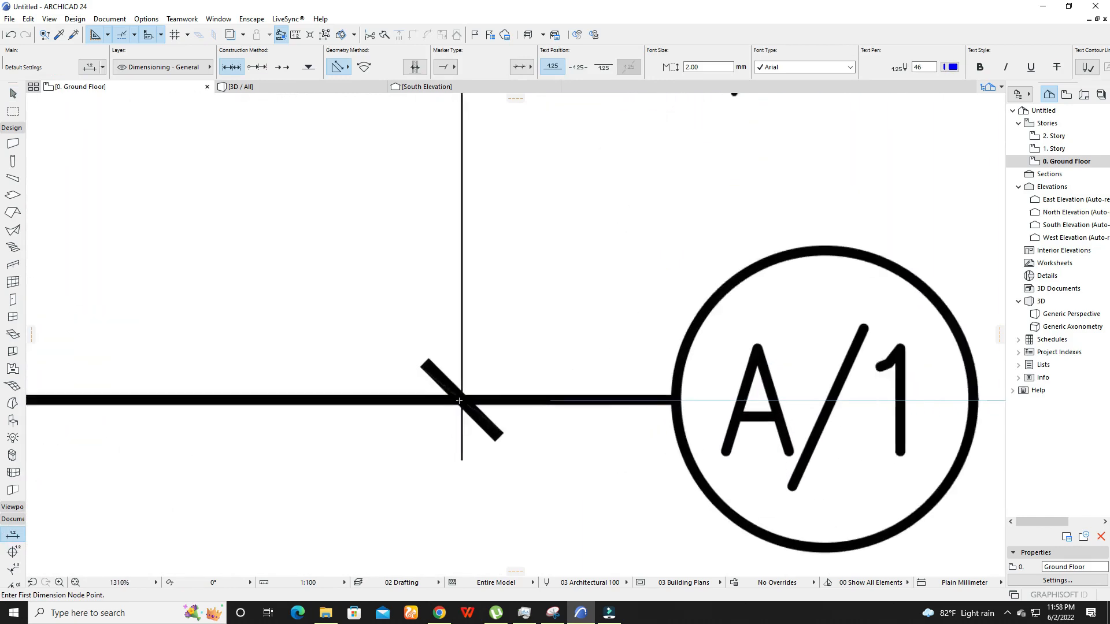
{"action": "left_click", "coordinate": [462, 399]}
{"action": "scroll", "coordinate": [482, 407], "scroll_direction": "down", "scroll_amount": 12}
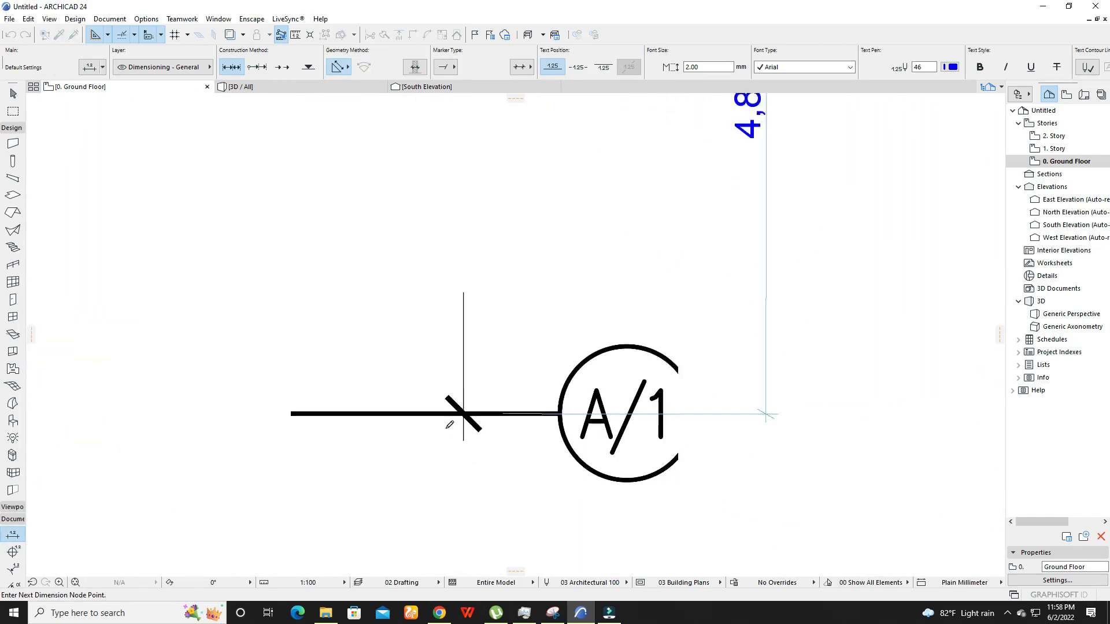
{"action": "scroll", "coordinate": [454, 223], "scroll_direction": "up", "scroll_amount": 15}
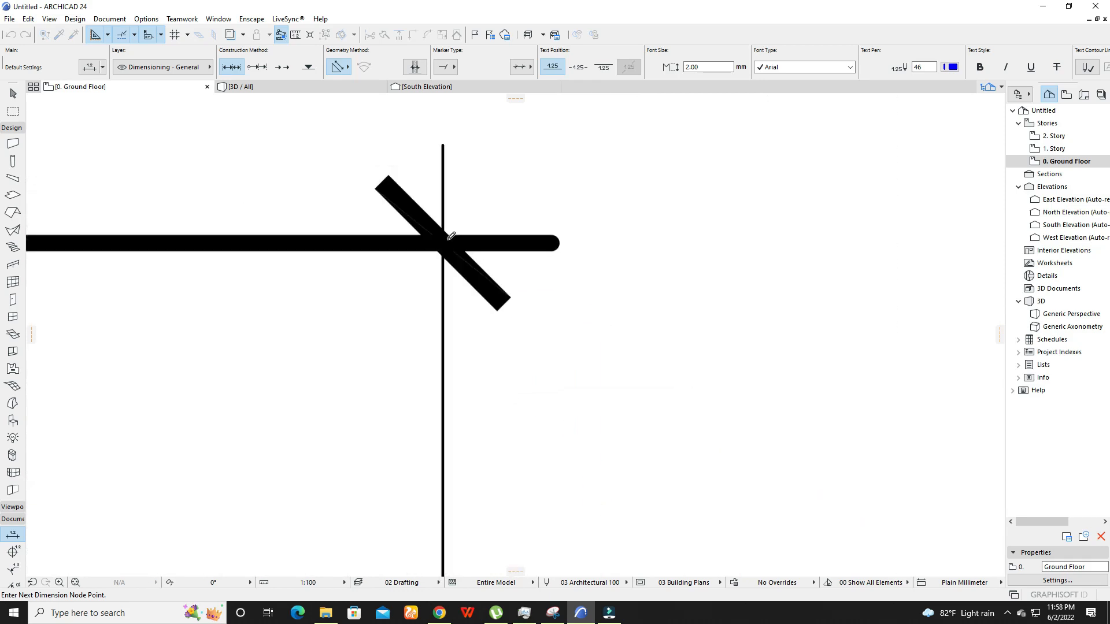
{"action": "scroll", "coordinate": [428, 249], "scroll_direction": "down", "scroll_amount": 10}
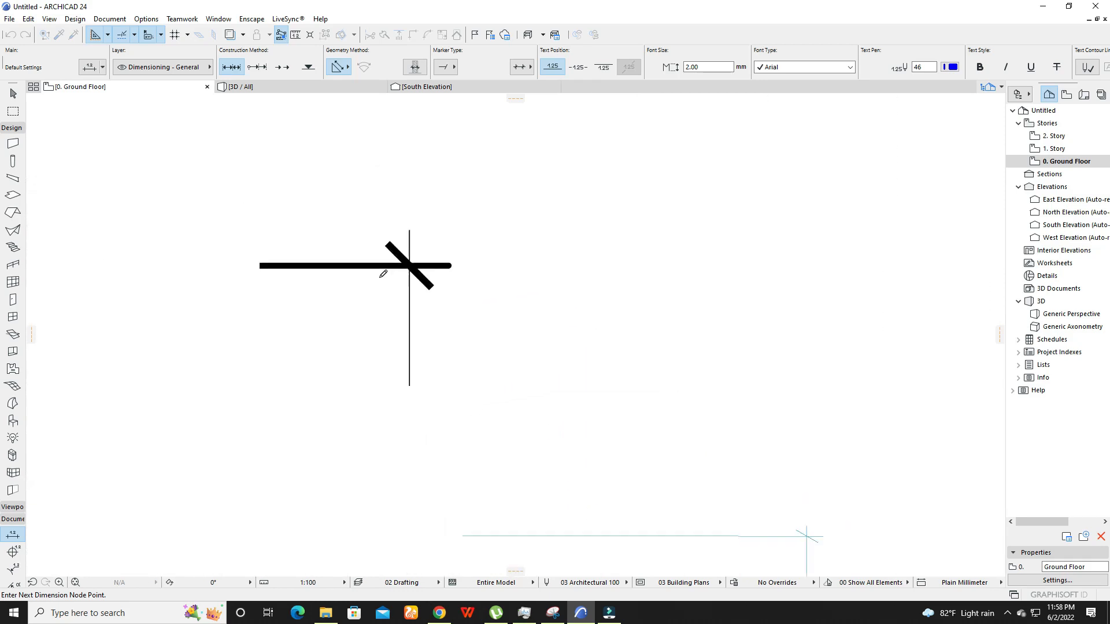
{"action": "double_click", "coordinate": [516, 341]}
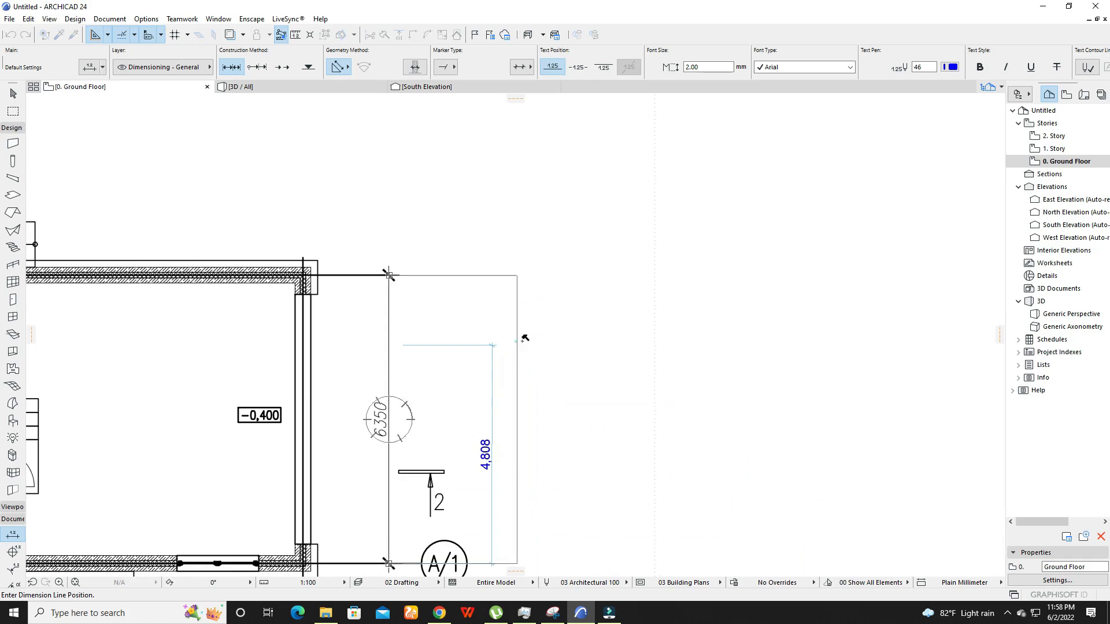
{"action": "left_click", "coordinate": [548, 341]}
{"action": "middle_click_drag", "start_coordinate": [561, 396], "coordinate": [544, 325]}
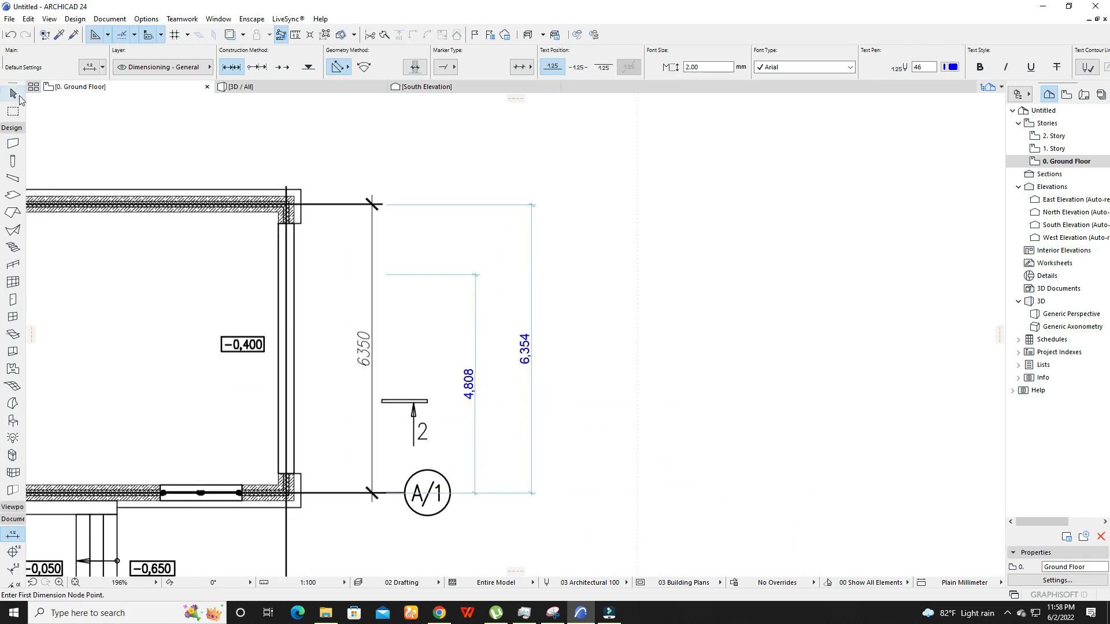
{"action": "left_click", "coordinate": [18, 97]}
Step: Examine the scaled DWG and PDF ground plans side by side, comparing their overall size and printed dimensions
{"action": "scroll", "coordinate": [283, 347], "scroll_direction": "down", "scroll_amount": 5}
{"action": "middle_click_drag", "start_coordinate": [179, 351], "coordinate": [523, 337]}
{"action": "scroll", "coordinate": [516, 340], "scroll_direction": "down", "scroll_amount": 2}
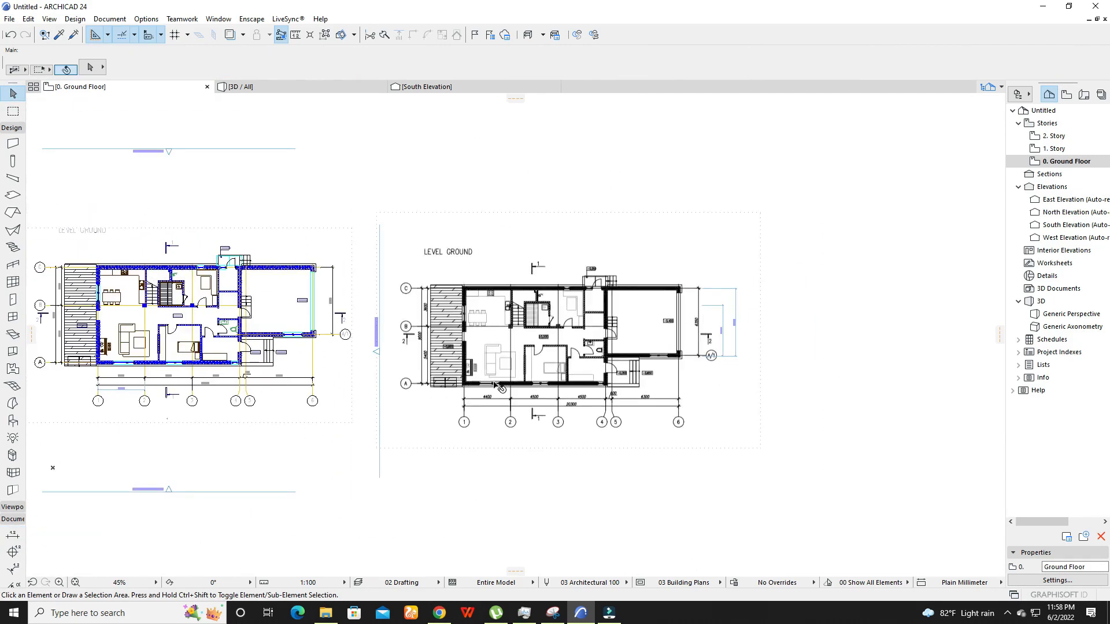
{"action": "middle_click_drag", "start_coordinate": [233, 389], "coordinate": [416, 385]}
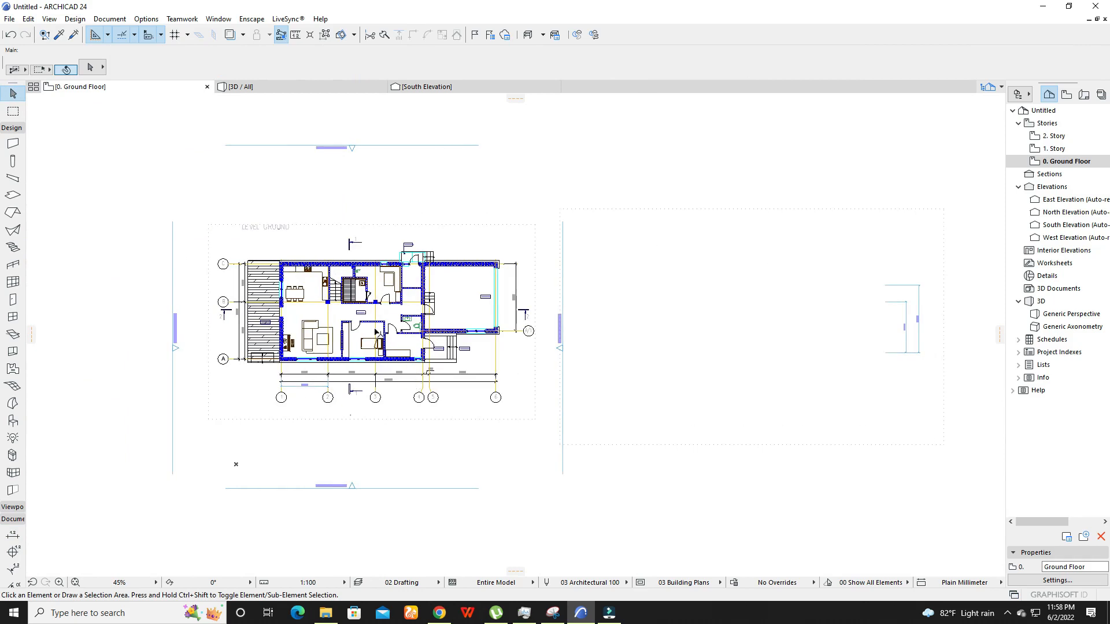
{"action": "scroll", "coordinate": [381, 334], "scroll_direction": "down", "scroll_amount": 2}
{"action": "scroll", "coordinate": [319, 295], "scroll_direction": "up", "scroll_amount": 4}
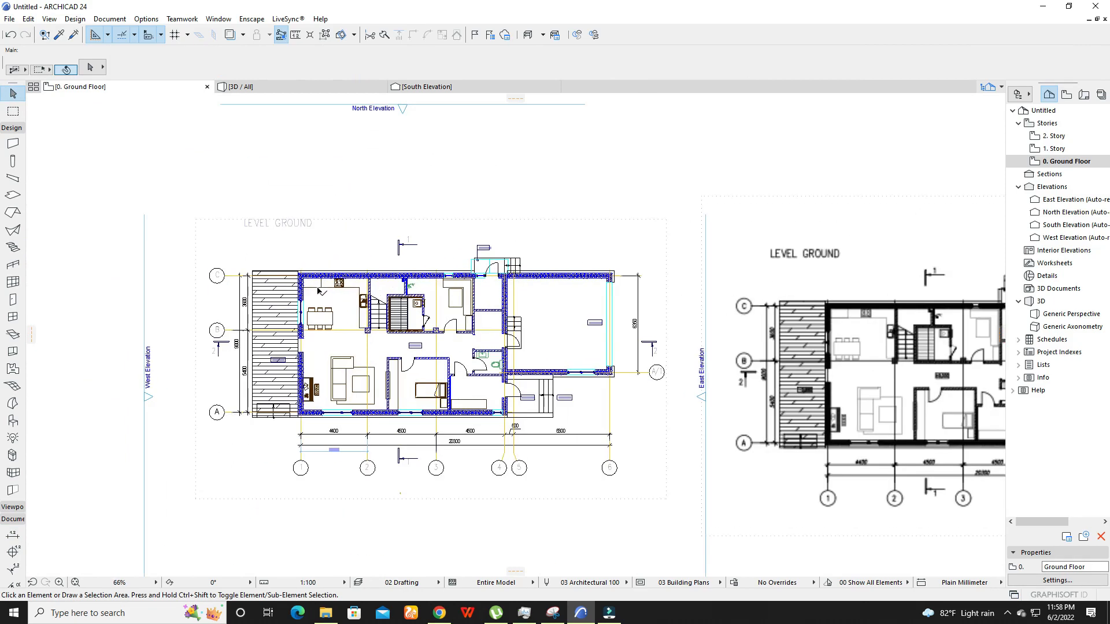
{"action": "scroll", "coordinate": [355, 316], "scroll_direction": "down", "scroll_amount": 2}
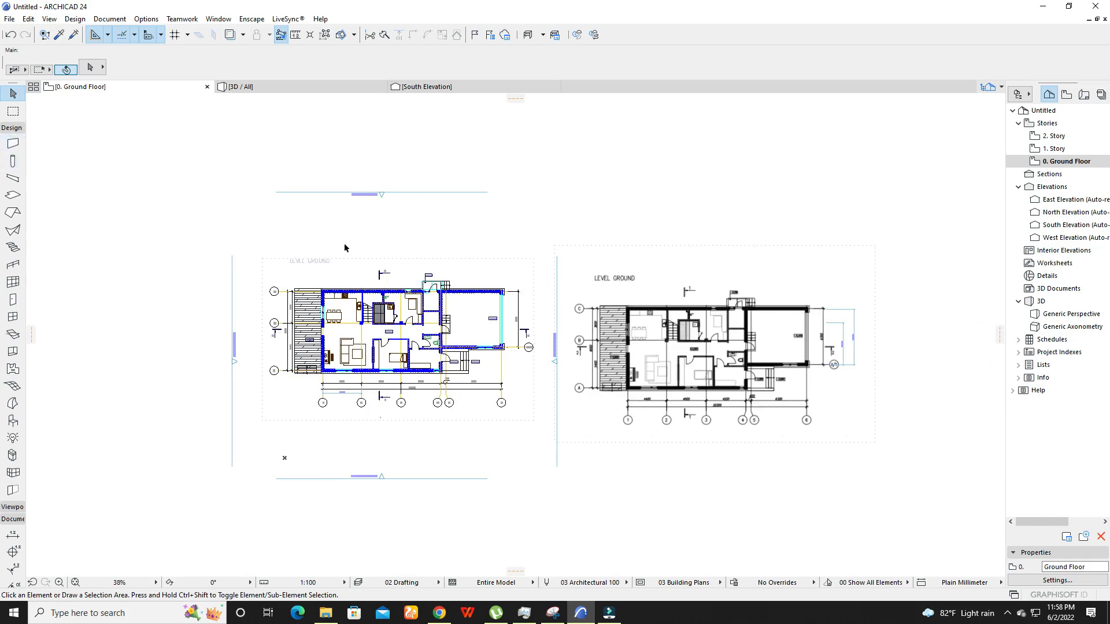
{"action": "scroll", "coordinate": [375, 328], "scroll_direction": "up", "scroll_amount": 2}
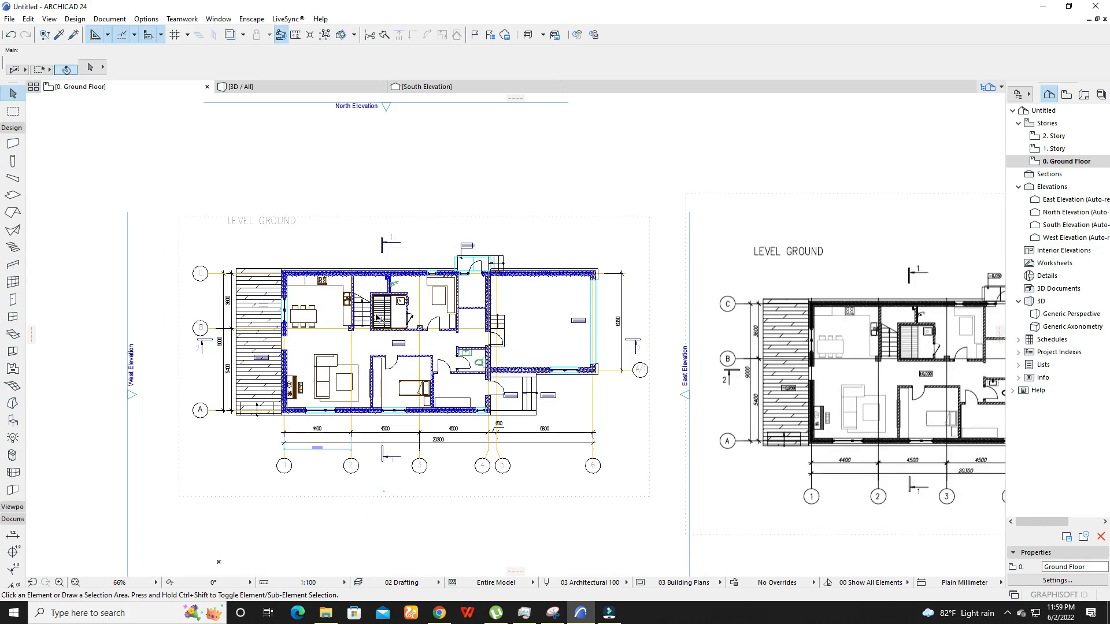